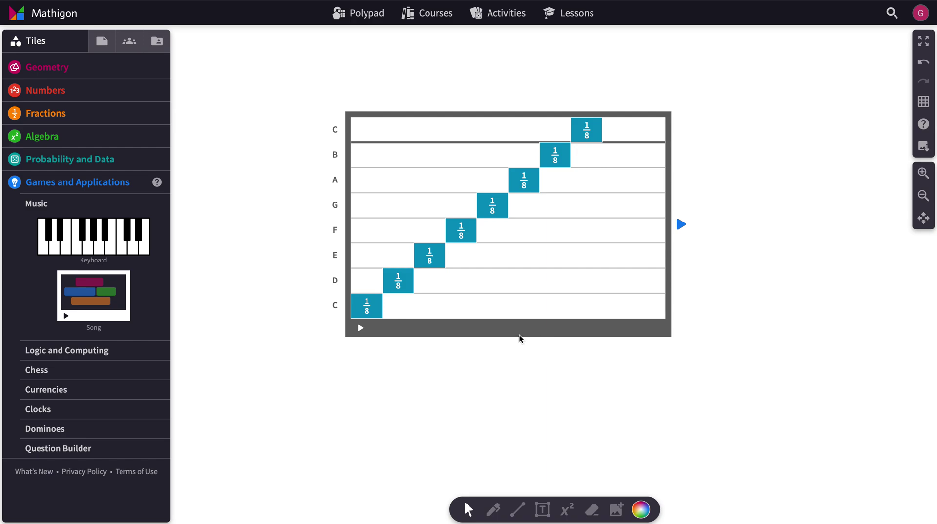
Step: Play the song, then switch all eight note tiles to Synth Bass and replay it
{"action": "left_click", "coordinate": [491, 327]}
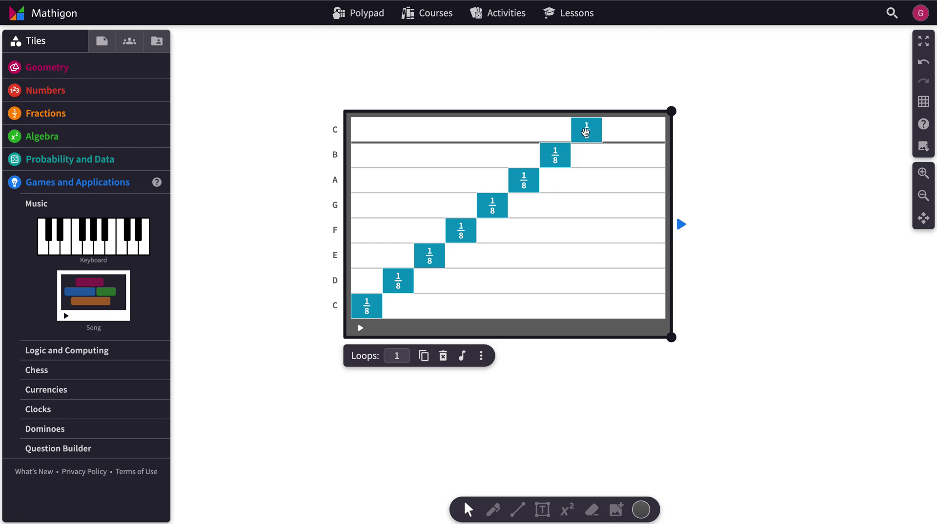
{"action": "left_click", "coordinate": [361, 329]}
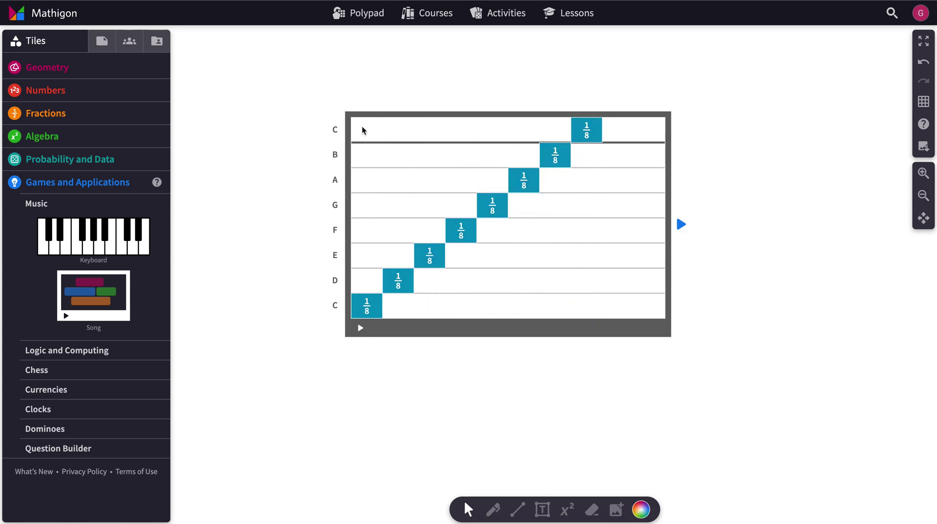
{"action": "left_click_drag", "start_coordinate": [362, 130], "coordinate": [640, 311]}
{"action": "left_click", "coordinate": [511, 336]}
{"action": "left_click", "coordinate": [455, 369]}
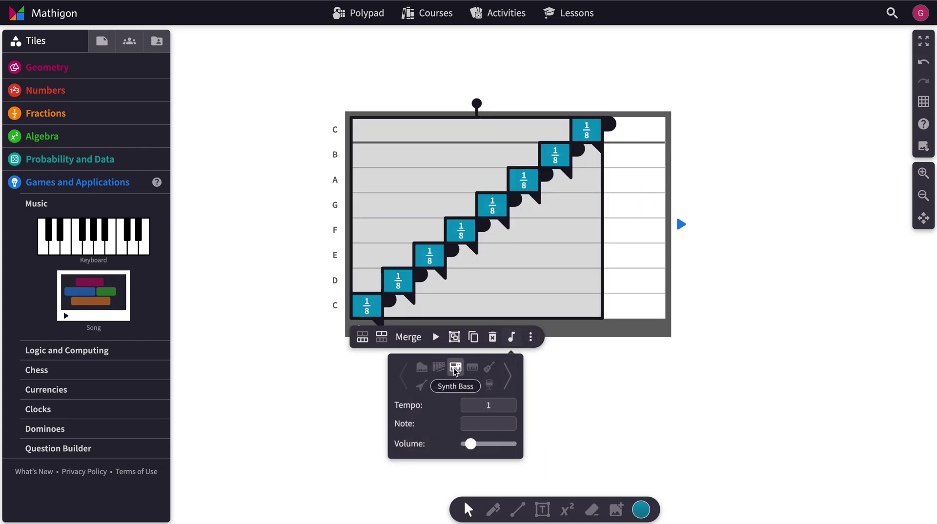
{"action": "left_click", "coordinate": [367, 382]}
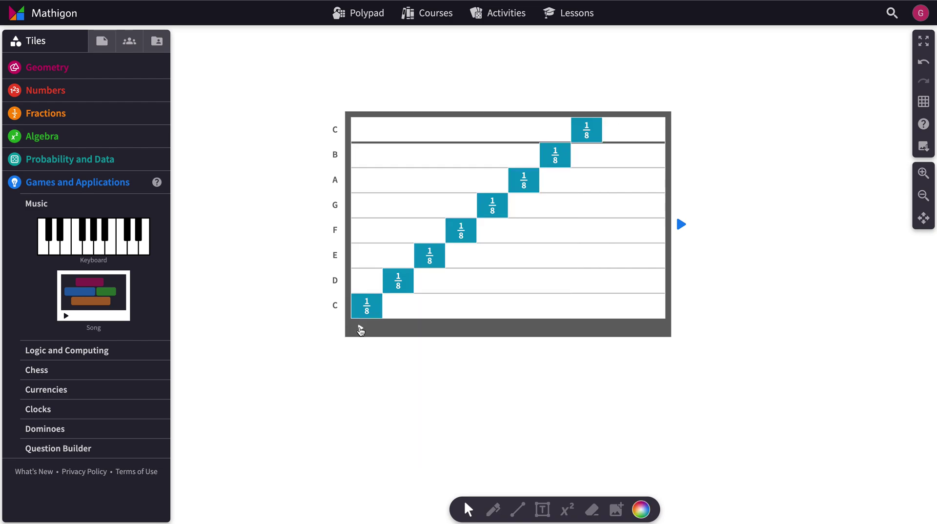
{"action": "left_click", "coordinate": [362, 330]}
Step: Set the song tile's scale to Pentatonic and play the song
{"action": "left_click", "coordinate": [500, 328]}
{"action": "left_click", "coordinate": [463, 358]}
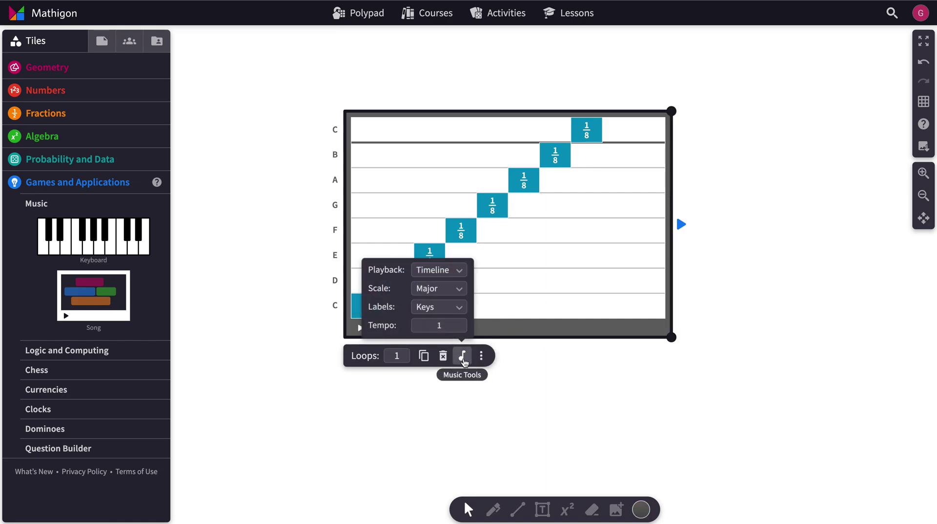
{"action": "left_click", "coordinate": [448, 293]}
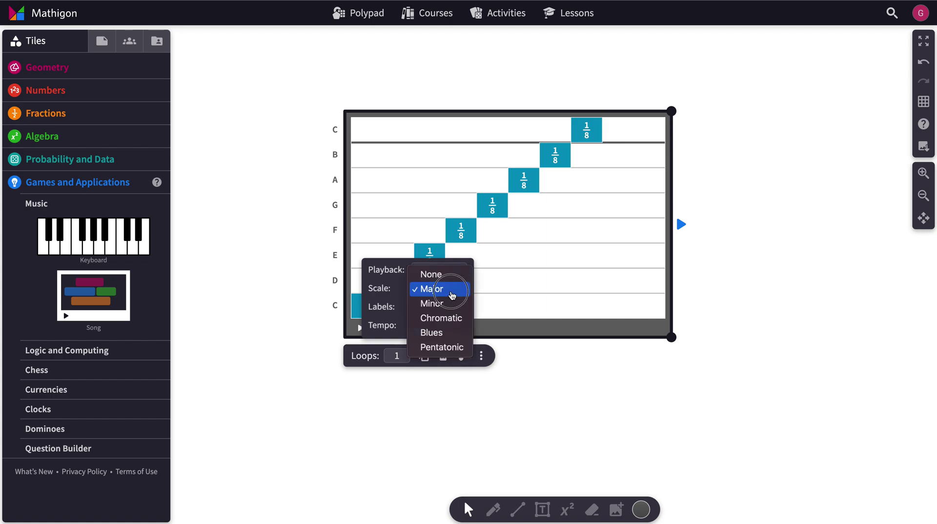
{"action": "left_click", "coordinate": [444, 348]}
{"action": "left_click", "coordinate": [494, 332]}
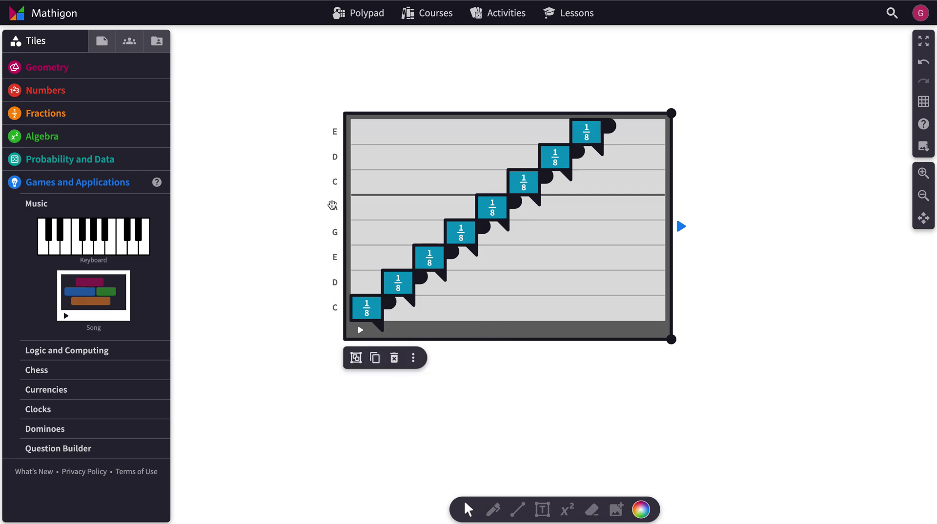
{"action": "left_click", "coordinate": [360, 330]}
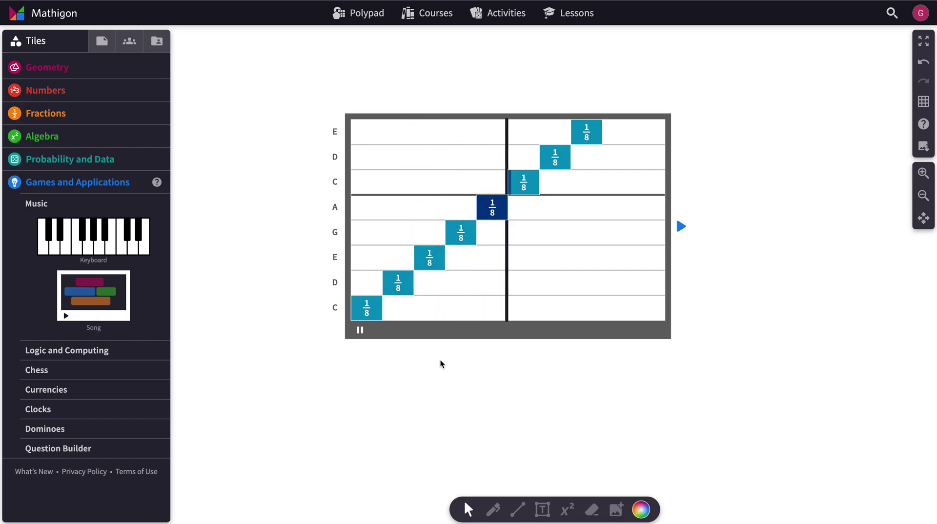
Step: Switch the scale to Minor, replay the song, and drag the G note down a row
{"action": "left_click", "coordinate": [471, 328]}
{"action": "left_click", "coordinate": [477, 355]}
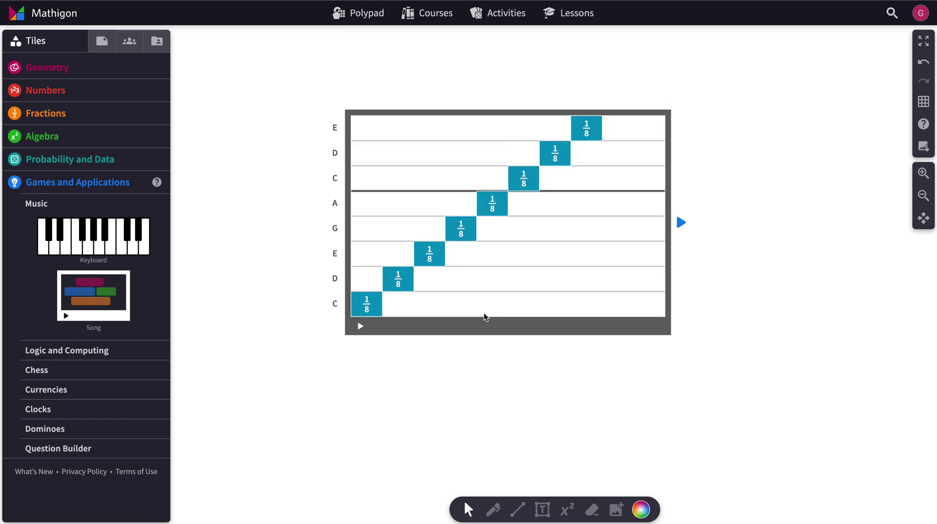
{"action": "left_click", "coordinate": [485, 319]}
{"action": "left_click", "coordinate": [470, 354]}
{"action": "left_click", "coordinate": [438, 401]}
{"action": "left_click", "coordinate": [441, 359]}
{"action": "left_click", "coordinate": [536, 330]}
{"action": "left_click", "coordinate": [359, 329]}
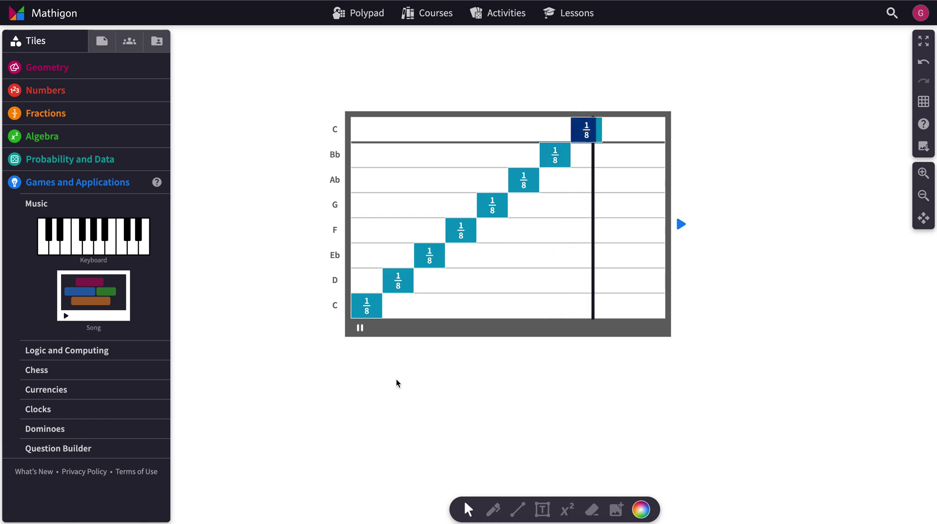
{"action": "left_click_drag", "start_coordinate": [494, 216], "coordinate": [496, 238]}
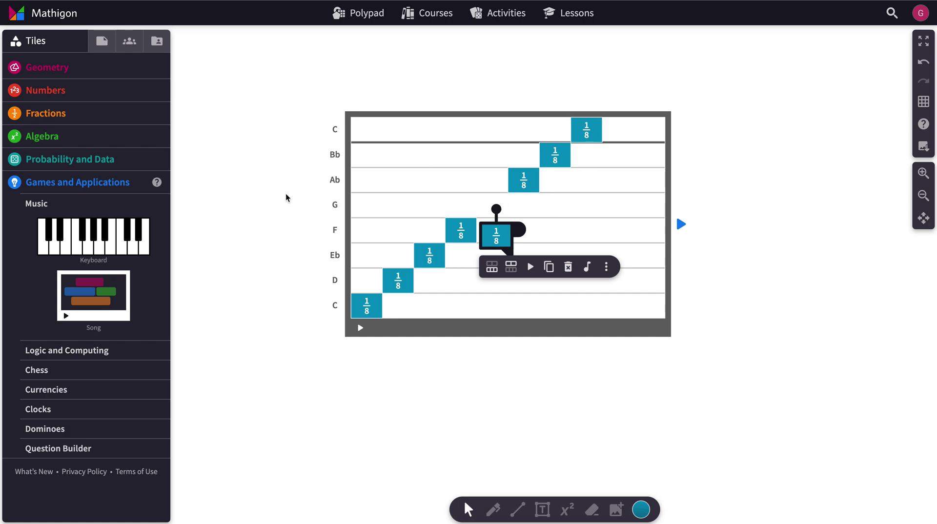
Step: Add an orange triangle from Geometry, give it the Marimba sound, and place it on the top C row
{"action": "left_click", "coordinate": [47, 67]}
{"action": "left_click", "coordinate": [87, 137]}
{"action": "left_click_drag", "start_coordinate": [86, 137], "coordinate": [391, 159]}
{"action": "left_click", "coordinate": [469, 186]}
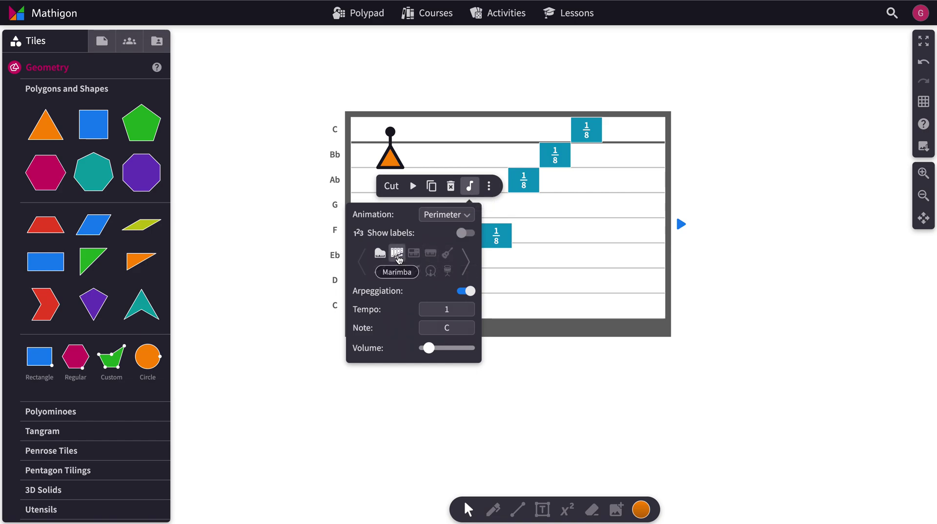
{"action": "left_click", "coordinate": [397, 251]}
{"action": "left_click_drag", "start_coordinate": [396, 162], "coordinate": [395, 135]}
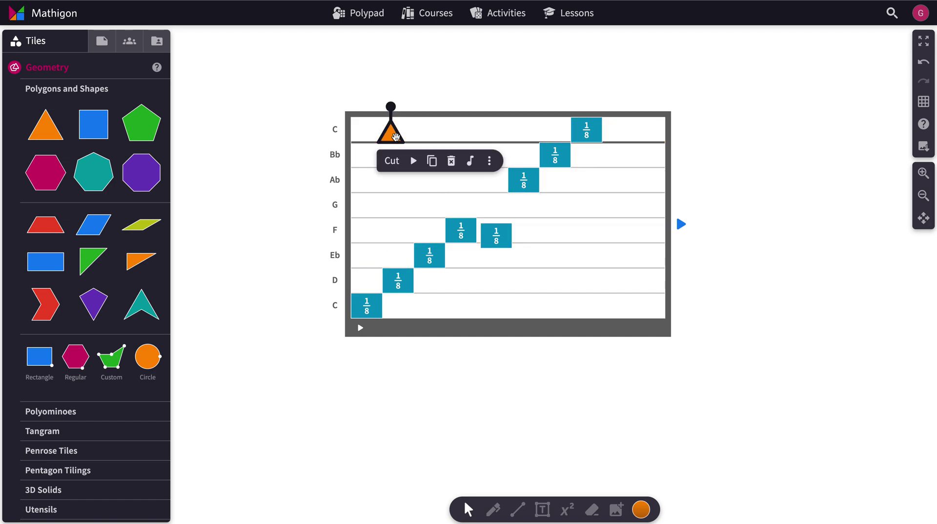
{"action": "left_click", "coordinate": [499, 319]}
Step: Stretch the song grid down another octave and move the first C note to the lower C row
{"action": "left_click_drag", "start_coordinate": [671, 338], "coordinate": [669, 464]}
{"action": "scroll", "coordinate": [636, 422], "scroll_direction": "down", "scroll_amount": 3}
{"action": "left_click_drag", "start_coordinate": [650, 349], "coordinate": [665, 433]}
{"action": "scroll", "coordinate": [615, 353], "scroll_direction": "up", "scroll_amount": 1}
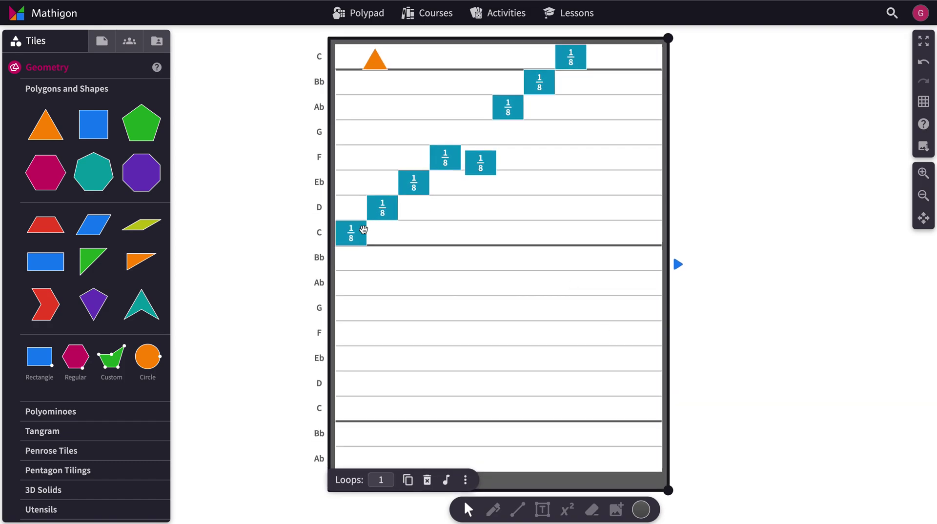
{"action": "left_click_drag", "start_coordinate": [346, 241], "coordinate": [344, 416]}
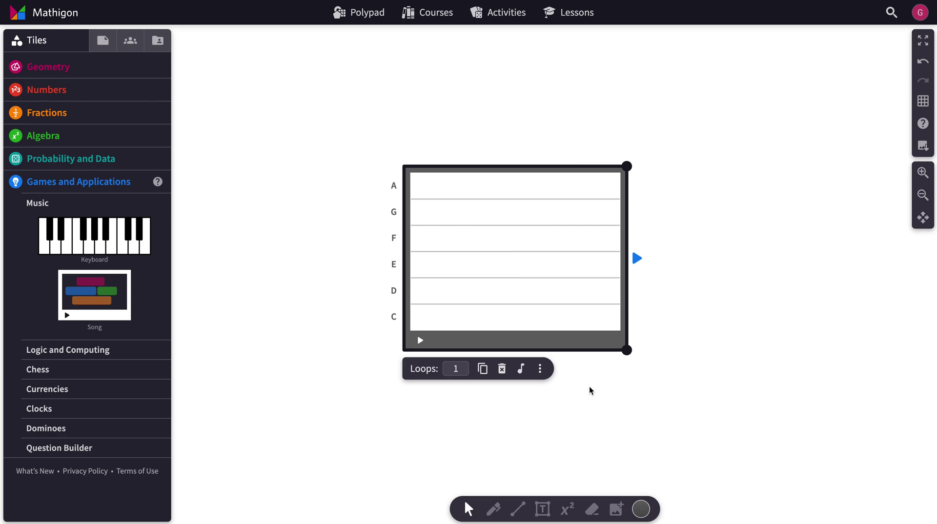
Step: Set the song tile's scale to none, removing the pitch row labels
{"action": "left_click", "coordinate": [594, 373]}
{"action": "left_click", "coordinate": [566, 343]}
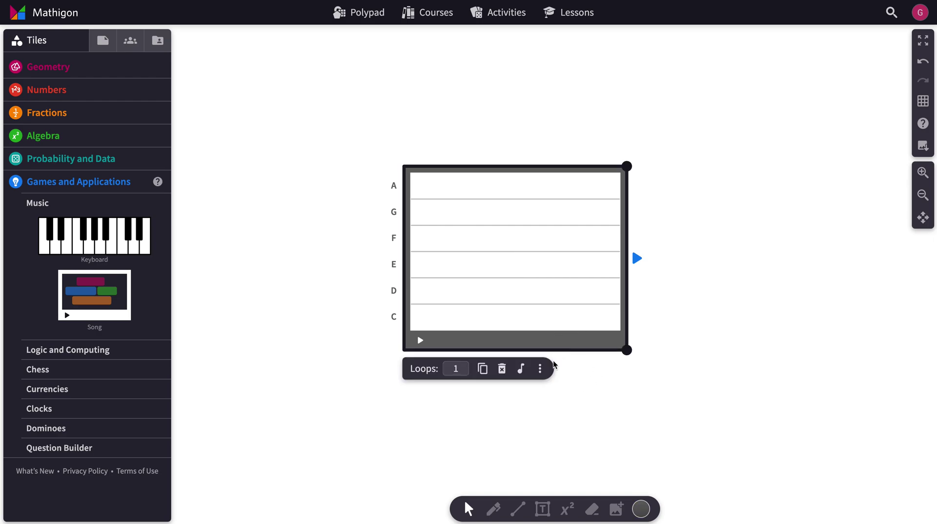
{"action": "left_click", "coordinate": [522, 372]}
{"action": "left_click", "coordinate": [508, 303]}
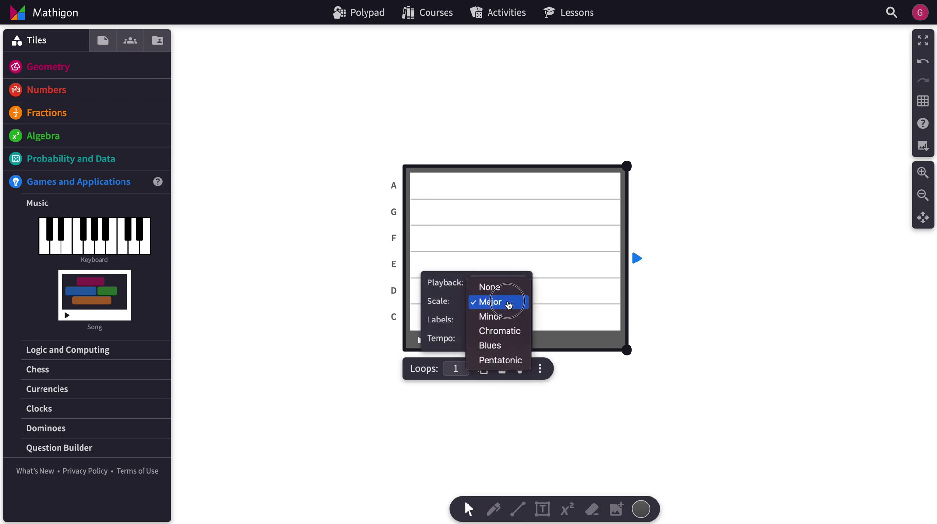
{"action": "left_click", "coordinate": [498, 287]}
{"action": "left_click", "coordinate": [619, 405]}
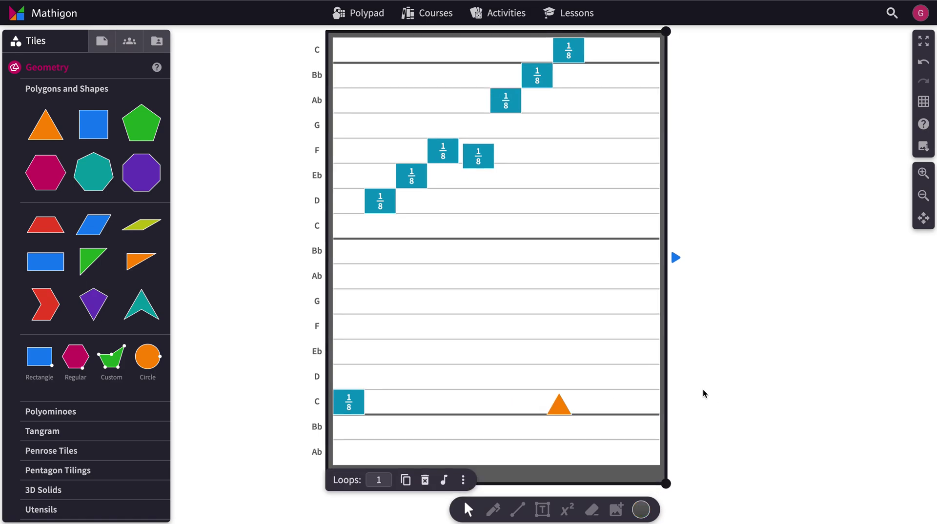
Step: Check the song's music settings and play the two-octave melody with the low marimba triangle
{"action": "scroll", "coordinate": [703, 391], "scroll_direction": "down", "scroll_amount": 3}
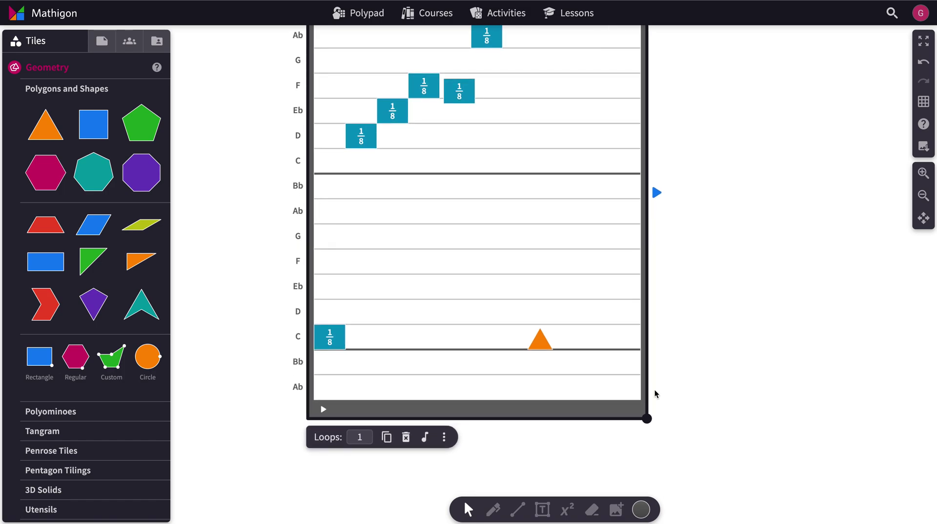
{"action": "left_click", "coordinate": [514, 432]}
{"action": "left_click", "coordinate": [514, 414]}
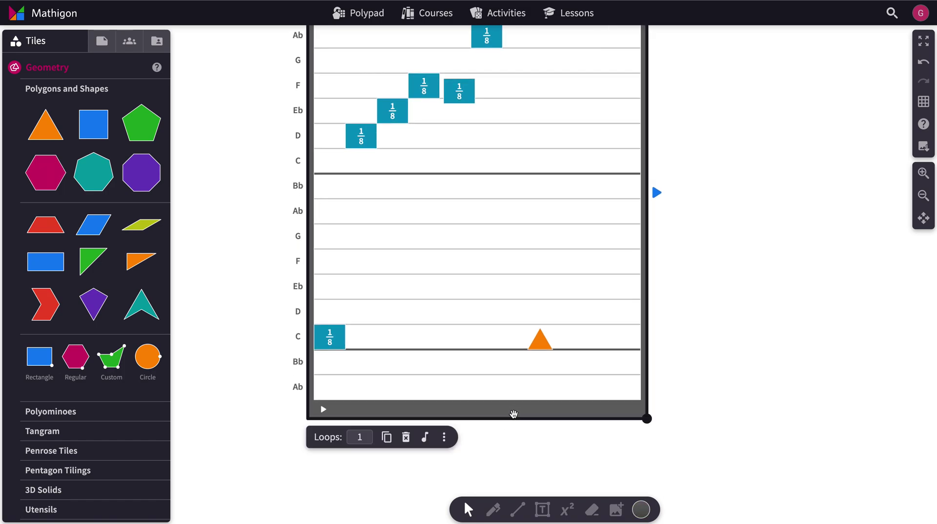
{"action": "left_click", "coordinate": [426, 439]}
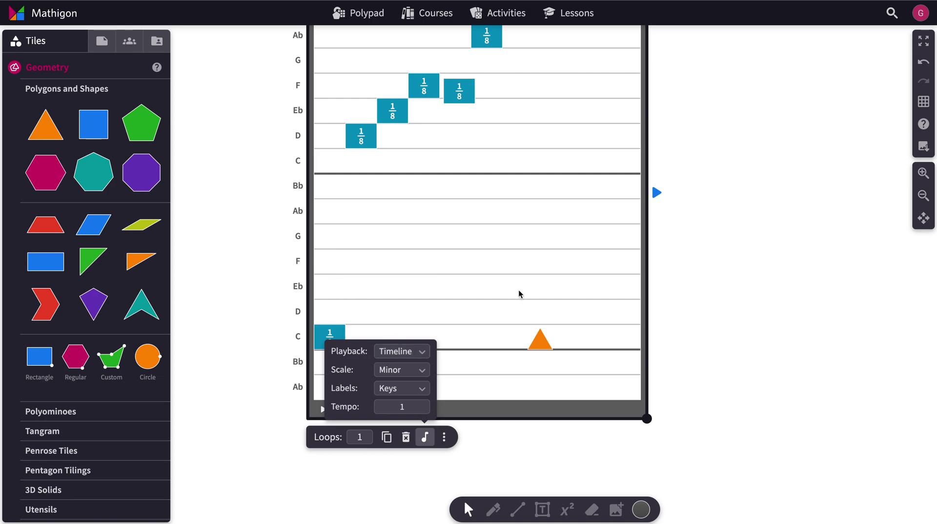
{"action": "left_click", "coordinate": [491, 448]}
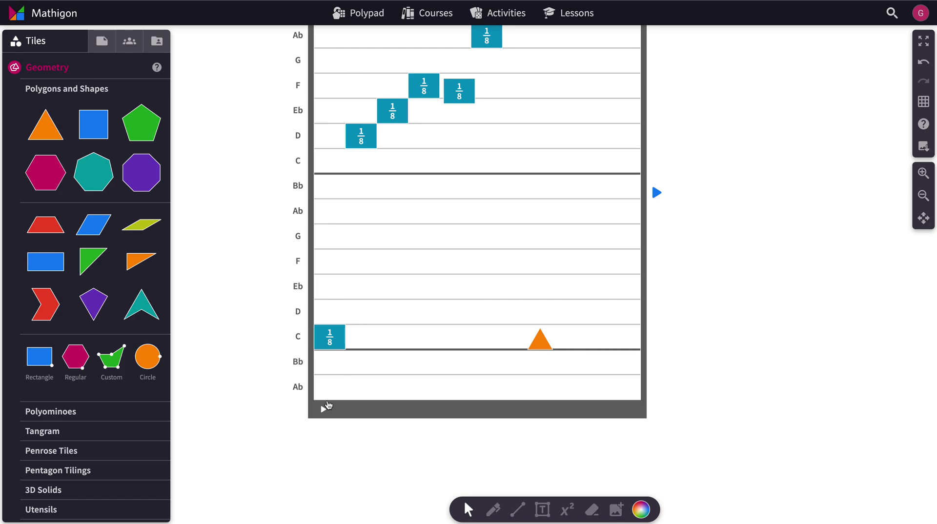
{"action": "left_click", "coordinate": [323, 411]}
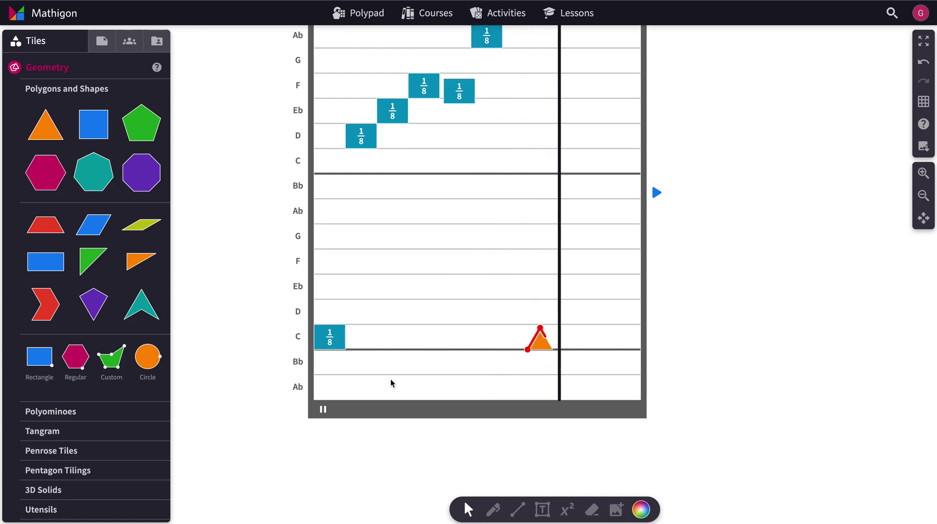
{"action": "scroll", "coordinate": [391, 384], "scroll_direction": "up", "scroll_amount": 5}
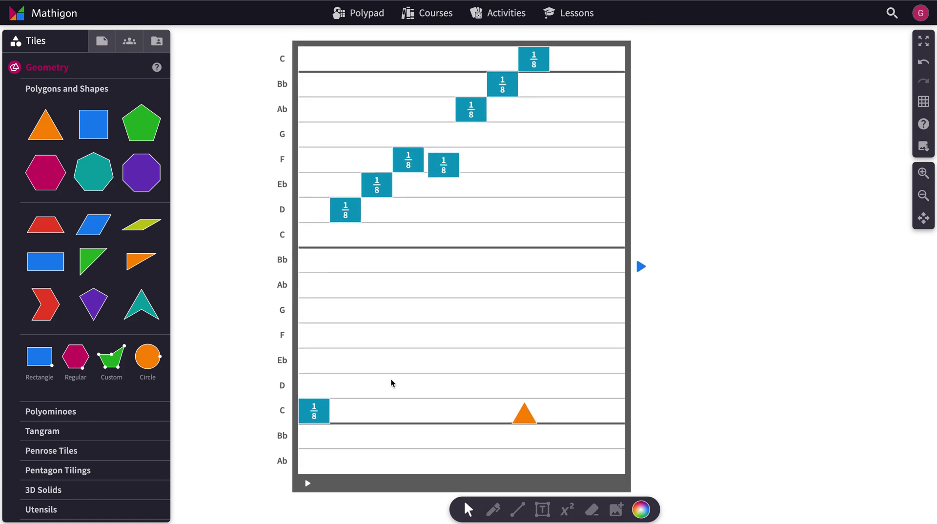
{"action": "scroll", "coordinate": [391, 383], "scroll_direction": "up", "scroll_amount": 1}
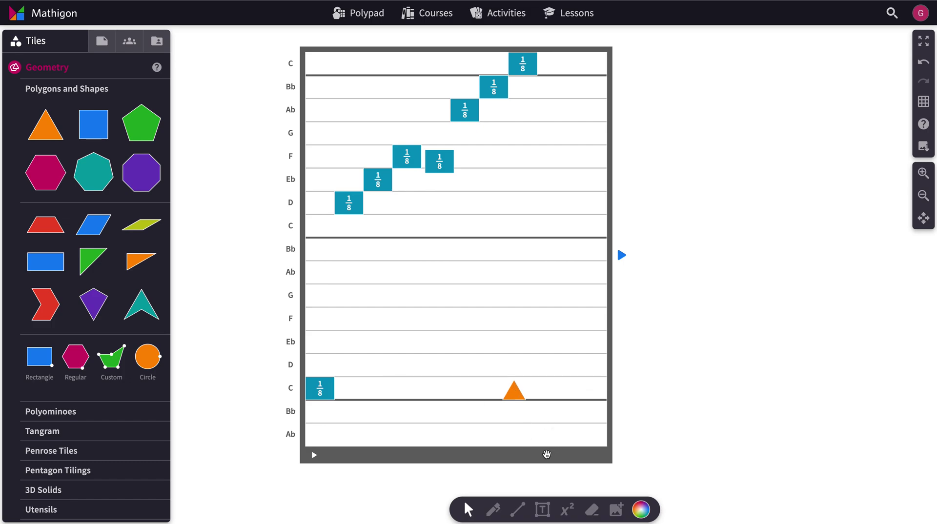
Step: Delete all notes and the triangle, then place a green pentagon, teal heptagon and purple kite
{"action": "left_click_drag", "start_coordinate": [306, 60], "coordinate": [528, 401]}
{"action": "key", "text": "Delete"}
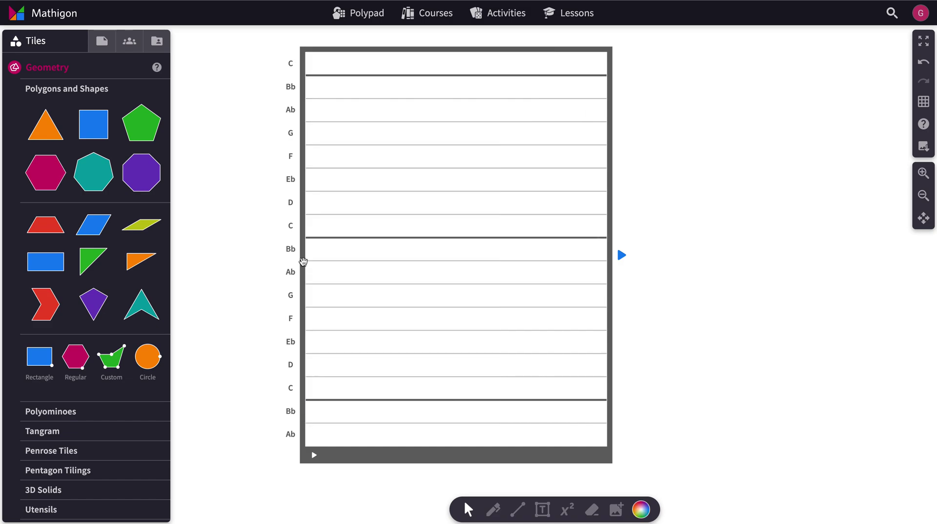
{"action": "left_click_drag", "start_coordinate": [141, 123], "coordinate": [332, 183]}
{"action": "left_click_drag", "start_coordinate": [78, 178], "coordinate": [418, 296]}
{"action": "left_click_drag", "start_coordinate": [96, 305], "coordinate": [513, 189]}
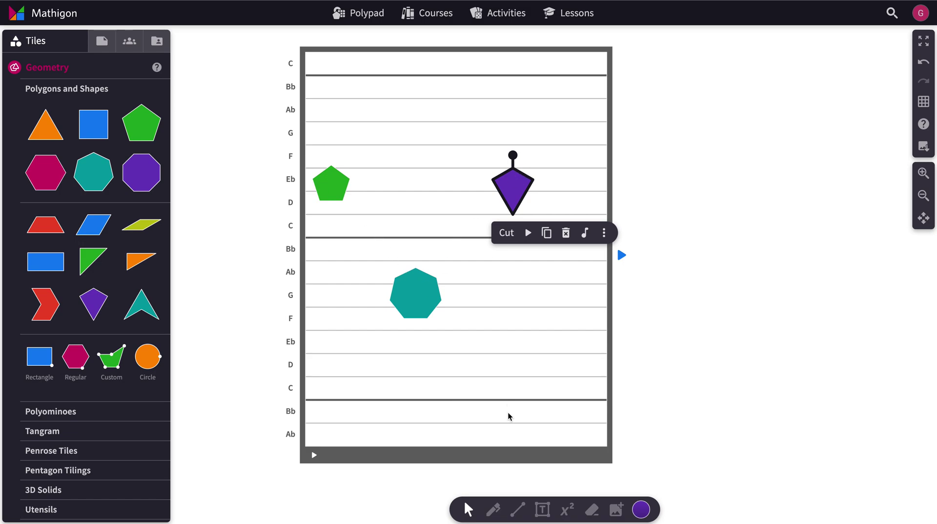
Step: Set the song's playback mode to Sequence and play it
{"action": "left_click", "coordinate": [503, 450]}
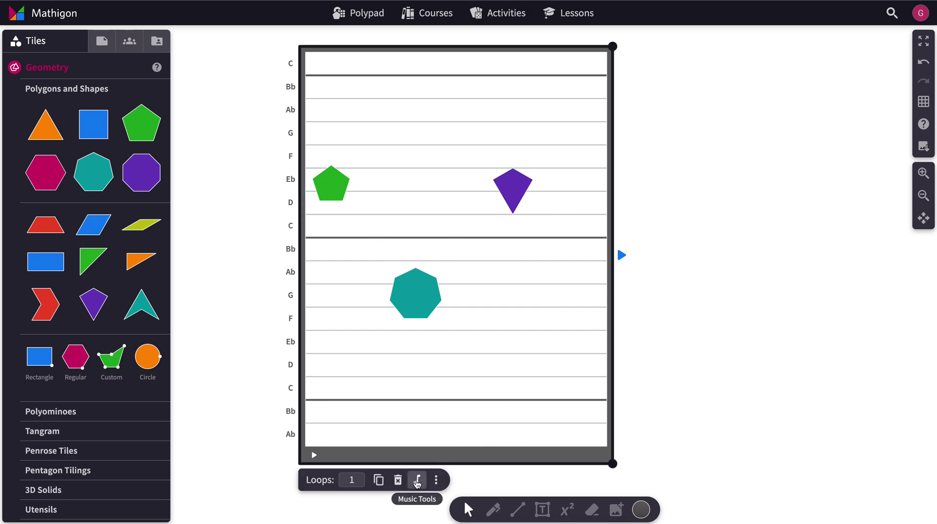
{"action": "left_click", "coordinate": [417, 481]}
{"action": "left_click", "coordinate": [395, 394]}
{"action": "left_click", "coordinate": [401, 412]}
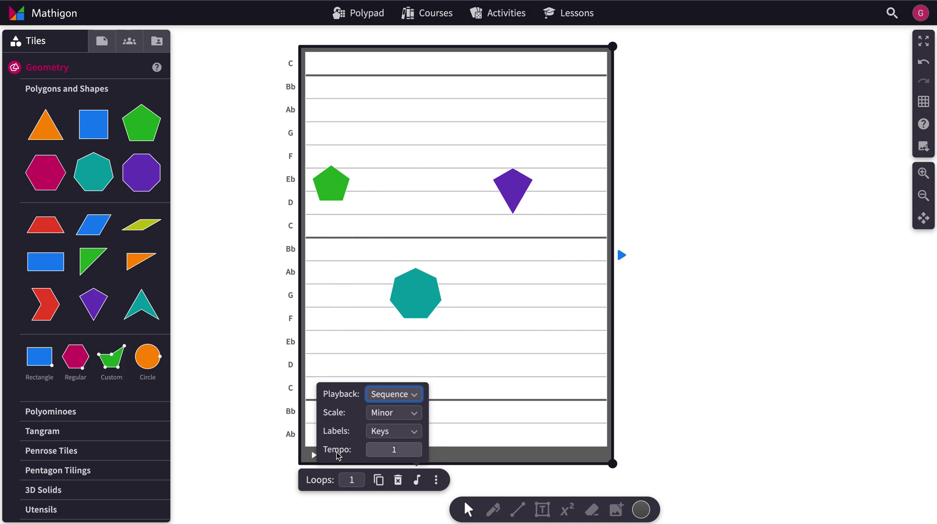
{"action": "left_click", "coordinate": [313, 455]}
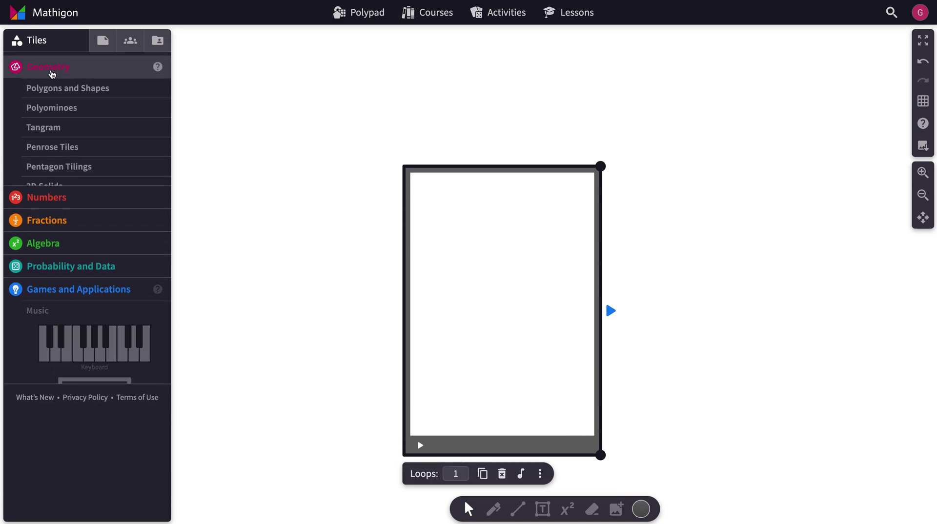
Step: Add a triangle, square and pentagon to the new song tile and align them along its left edge
{"action": "left_click", "coordinate": [69, 90]}
{"action": "left_click", "coordinate": [54, 128]}
{"action": "left_click_drag", "start_coordinate": [54, 128], "coordinate": [489, 249]}
{"action": "left_click_drag", "start_coordinate": [94, 124], "coordinate": [485, 310]}
{"action": "left_click_drag", "start_coordinate": [133, 130], "coordinate": [482, 201]}
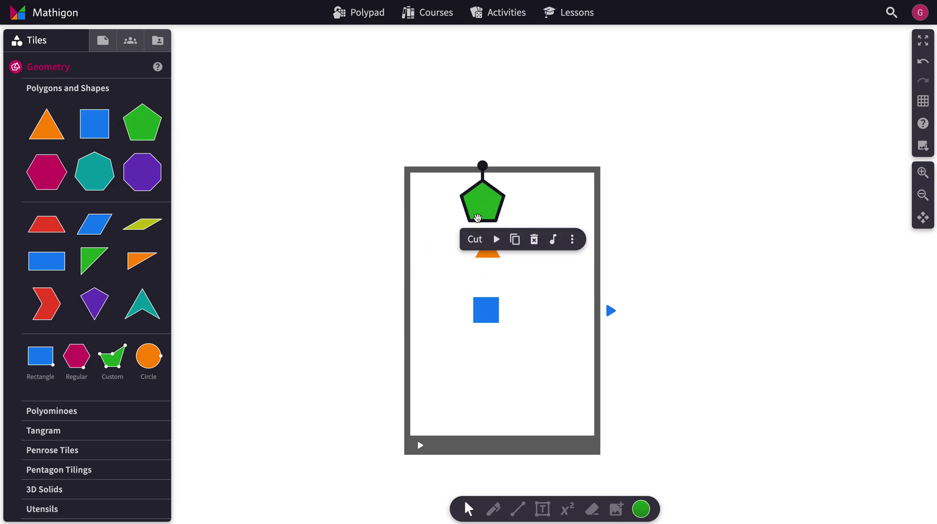
{"action": "left_click_drag", "start_coordinate": [486, 201], "coordinate": [435, 212]}
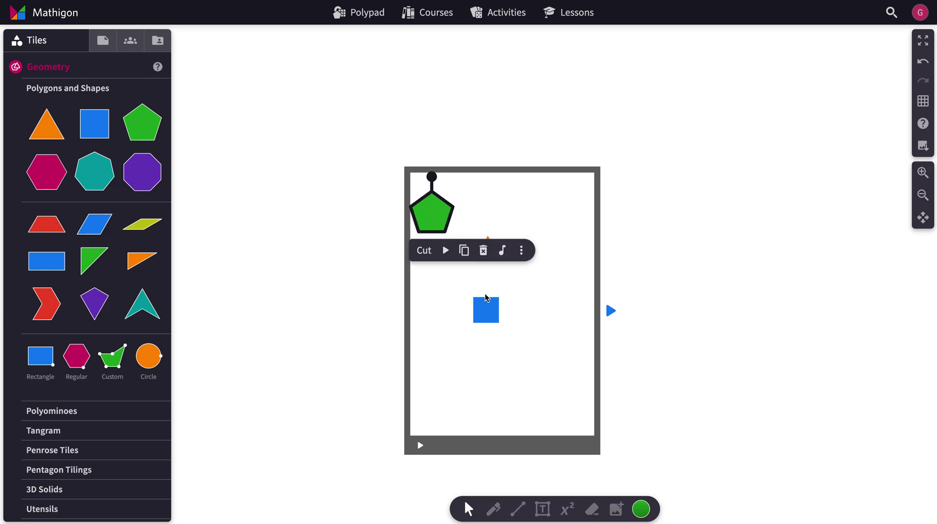
{"action": "left_click_drag", "start_coordinate": [485, 298], "coordinate": [423, 279]}
{"action": "left_click_drag", "start_coordinate": [487, 248], "coordinate": [425, 333]}
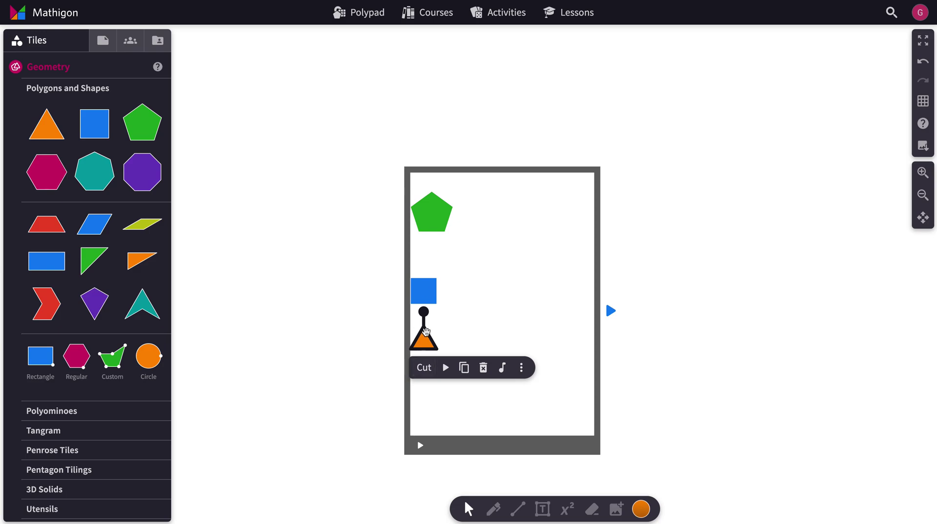
Step: Add a red chevron, enlarge the song tile, and drop a T-tetromino below the chevron
{"action": "left_click_drag", "start_coordinate": [57, 313], "coordinate": [430, 390]}
{"action": "left_click", "coordinate": [576, 440]}
{"action": "left_click_drag", "start_coordinate": [601, 454], "coordinate": [601, 479]}
{"action": "scroll", "coordinate": [576, 338], "scroll_direction": "down", "scroll_amount": 2}
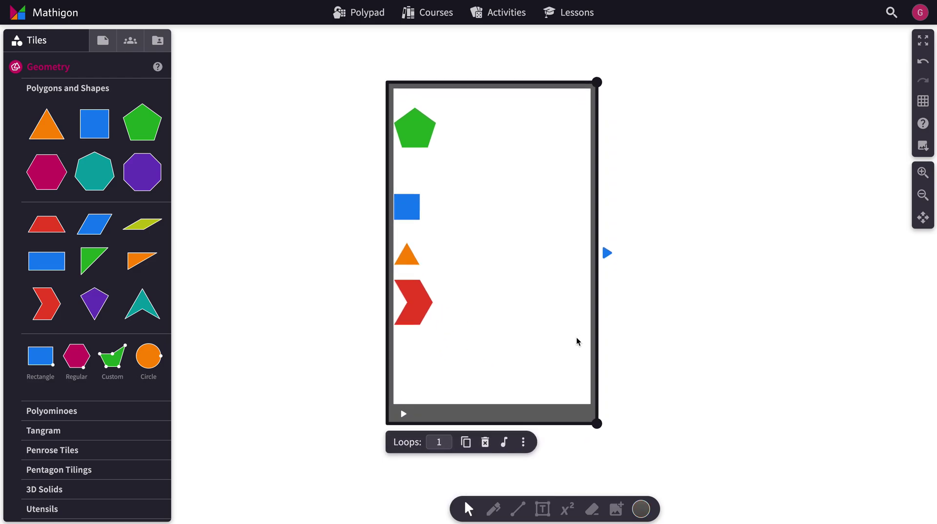
{"action": "left_click", "coordinate": [62, 418]}
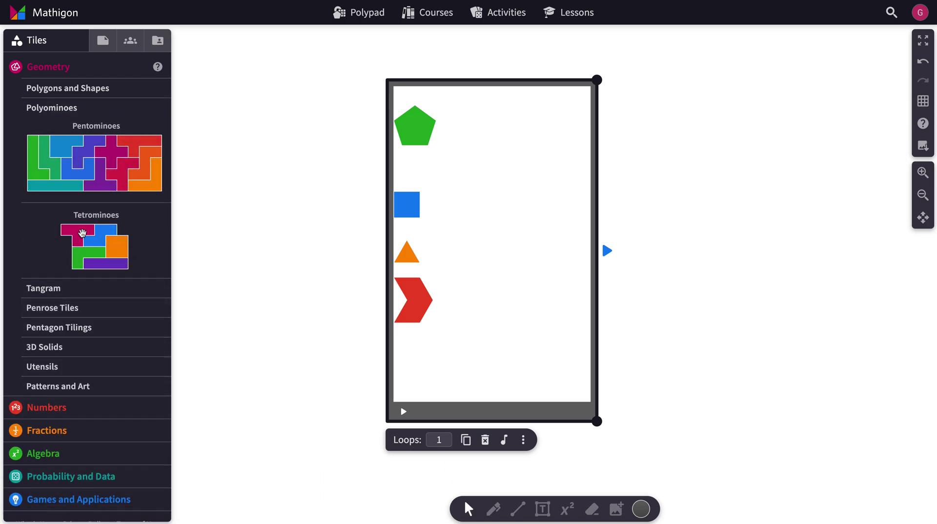
{"action": "left_click_drag", "start_coordinate": [82, 233], "coordinate": [420, 352]}
{"action": "left_click", "coordinate": [481, 433]}
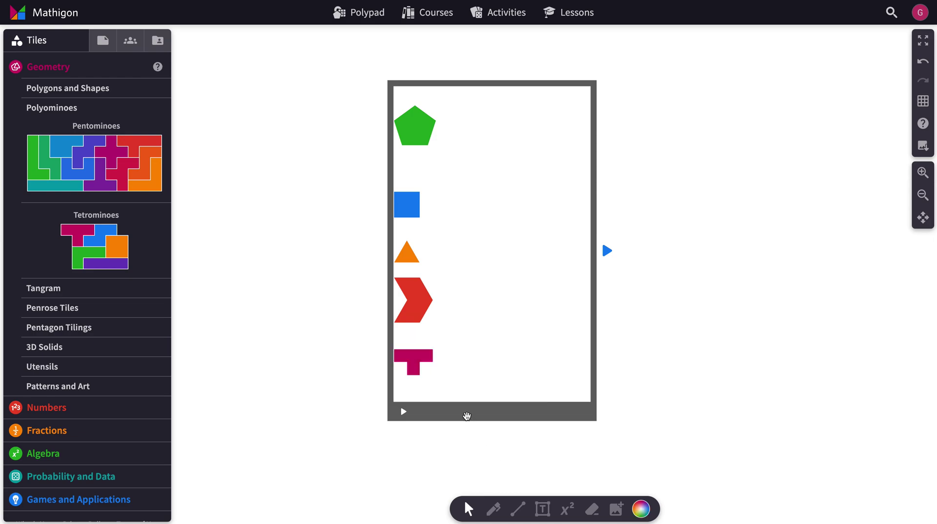
{"action": "left_click", "coordinate": [468, 416]}
{"action": "left_click", "coordinate": [503, 440]}
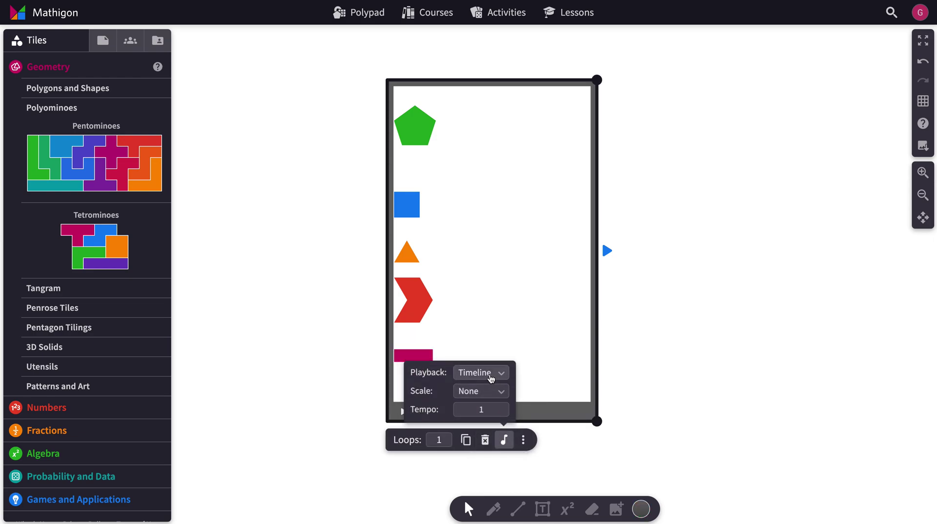
{"action": "left_click", "coordinate": [554, 429]}
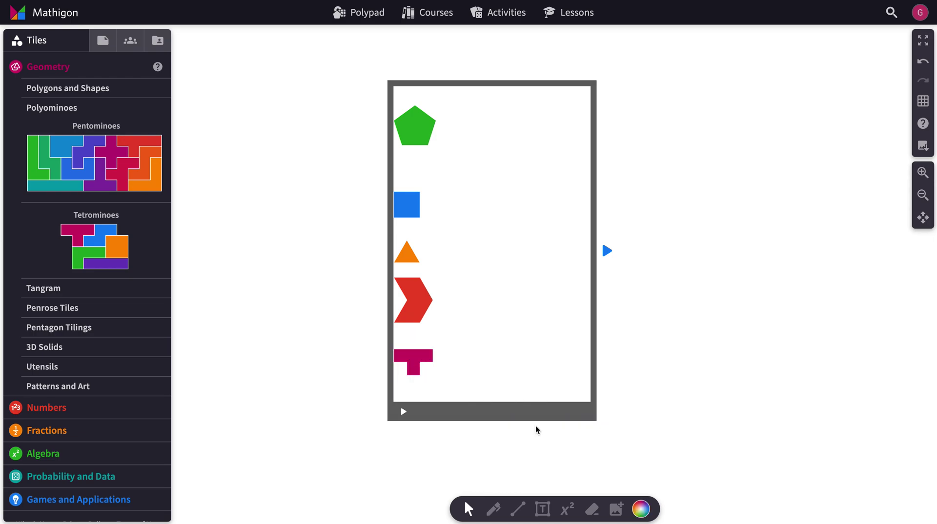
{"action": "left_click", "coordinate": [404, 414]}
{"action": "left_click_drag", "start_coordinate": [421, 378], "coordinate": [411, 229]}
Step: Delete the triangle, chevron and T-tetromino, centre the pentagon beside the square, and shrink the song tile
{"action": "key", "text": "Delete"}
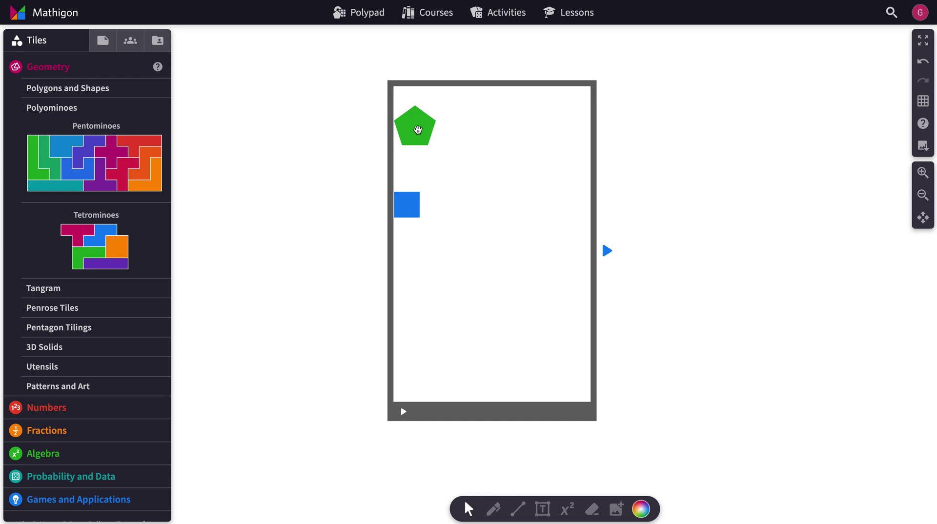
{"action": "left_click_drag", "start_coordinate": [418, 130], "coordinate": [492, 206]}
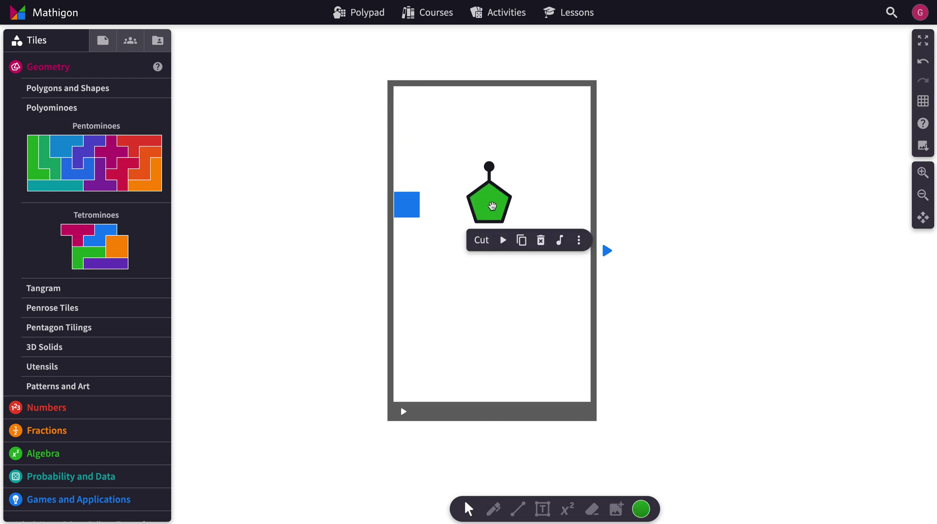
{"action": "left_click", "coordinate": [520, 413]}
{"action": "left_click_drag", "start_coordinate": [601, 421], "coordinate": [537, 286]}
{"action": "left_click_drag", "start_coordinate": [545, 82], "coordinate": [530, 159]}
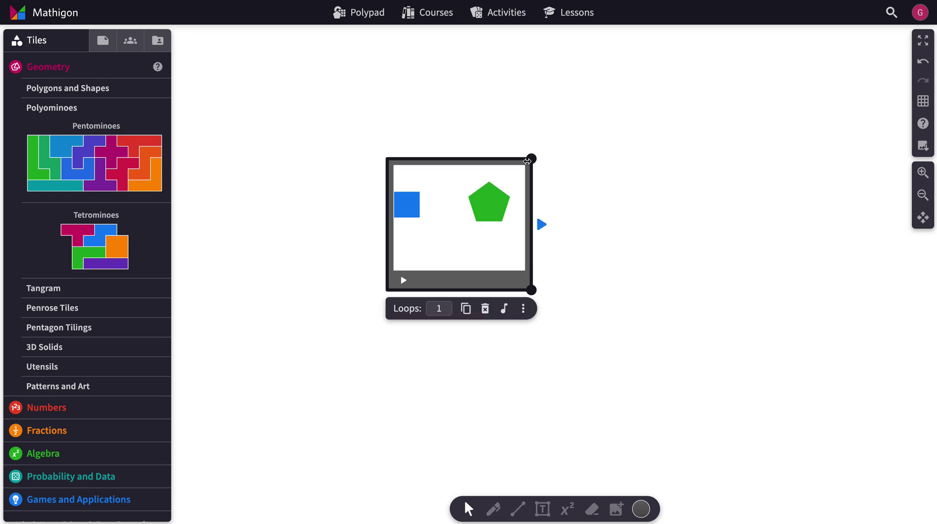
{"action": "left_click", "coordinate": [506, 311]}
Step: Set Sequence playback and a tempo of 4, then play the song
{"action": "left_click", "coordinate": [481, 337]}
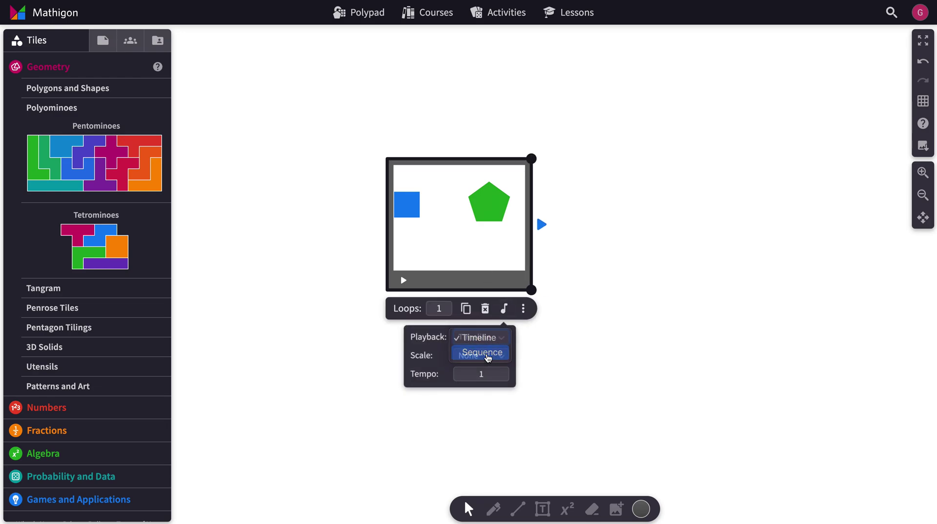
{"action": "left_click", "coordinate": [488, 359]}
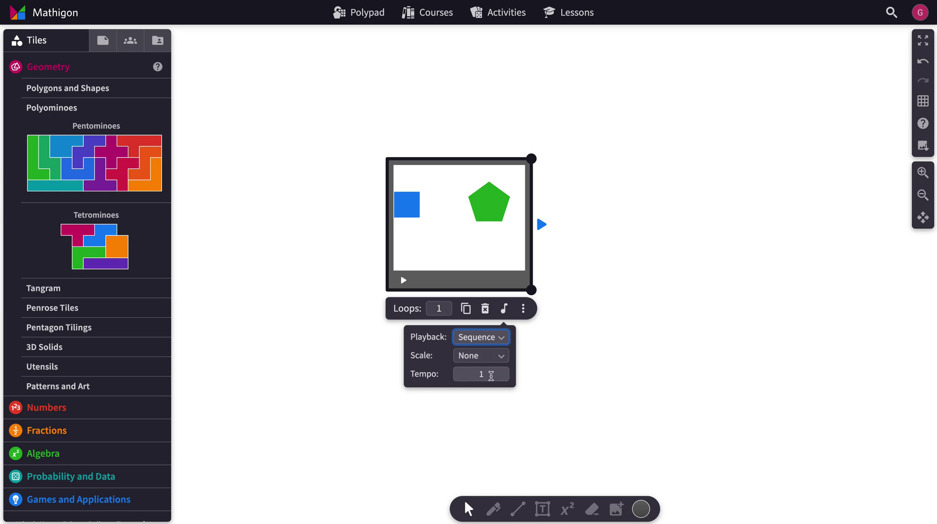
{"action": "left_click_drag", "start_coordinate": [491, 376], "coordinate": [476, 376]}
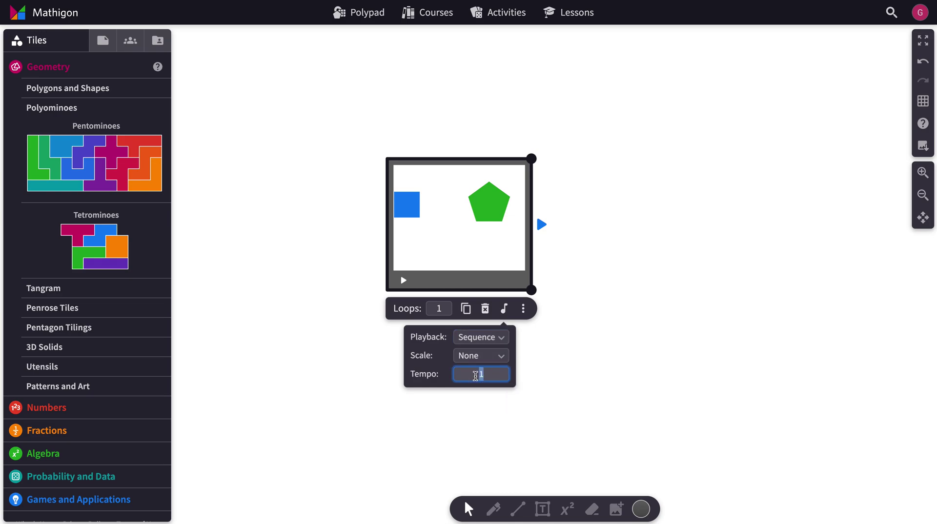
{"action": "left_click", "coordinate": [548, 348]}
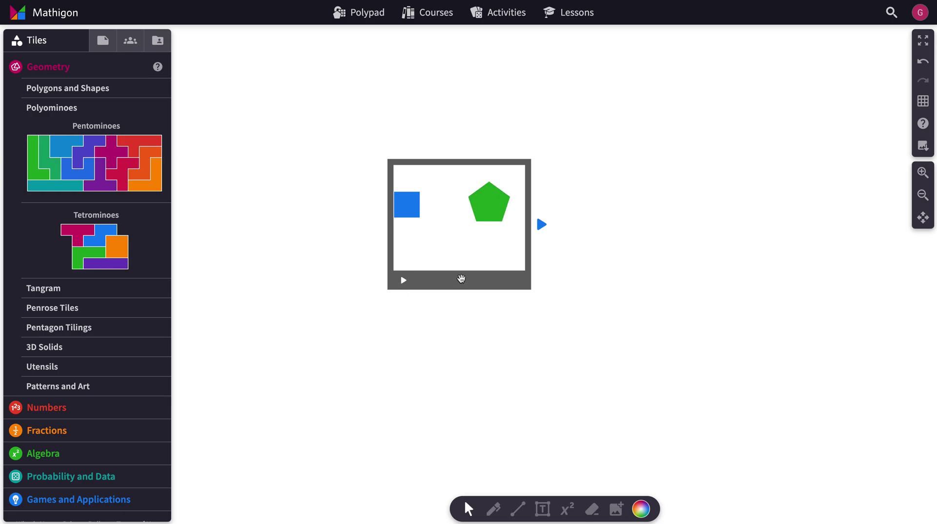
{"action": "left_click", "coordinate": [481, 280]}
{"action": "left_click", "coordinate": [505, 309]}
{"action": "left_click", "coordinate": [474, 374]}
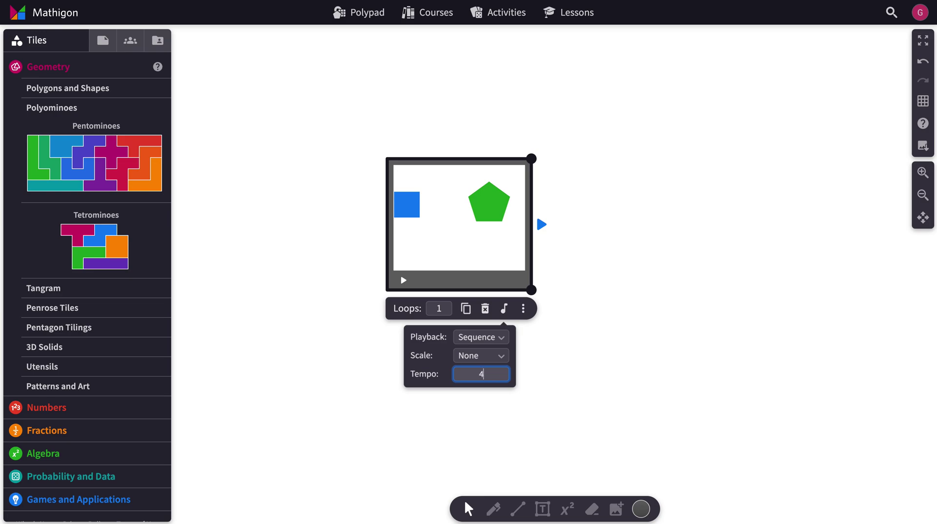
{"action": "type", "text": "4"}
{"action": "left_click", "coordinate": [403, 280]}
Step: Change the song's tempo to 0.5, play it, then pause
{"action": "left_click", "coordinate": [473, 277]}
{"action": "left_click", "coordinate": [510, 293]}
{"action": "left_click", "coordinate": [508, 288]}
{"action": "left_click", "coordinate": [499, 318]}
{"action": "left_click", "coordinate": [477, 370]}
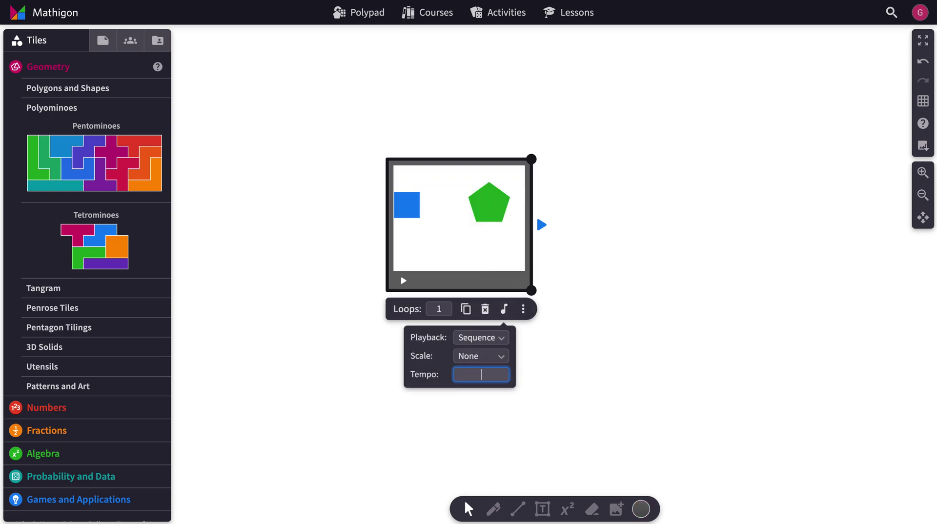
{"action": "type", "text": ".5"}
{"action": "key", "text": "Return"}
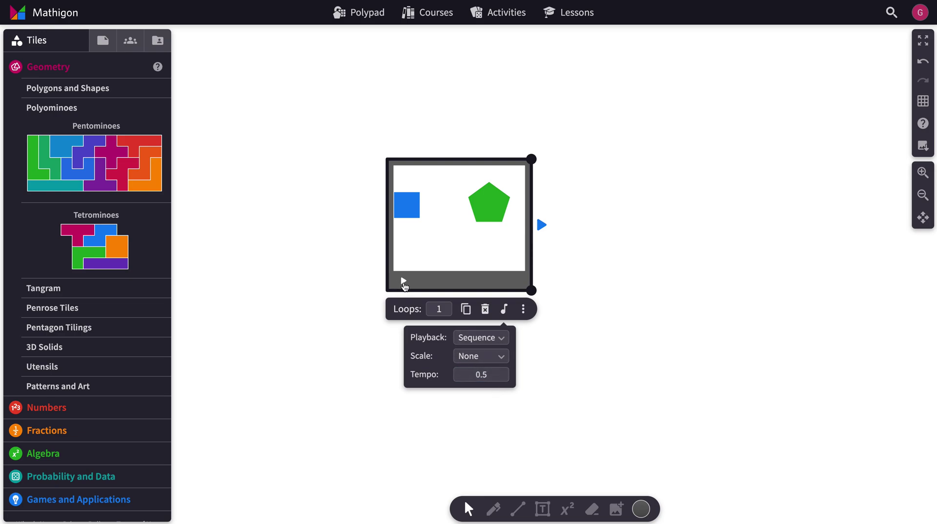
{"action": "left_click", "coordinate": [403, 282]}
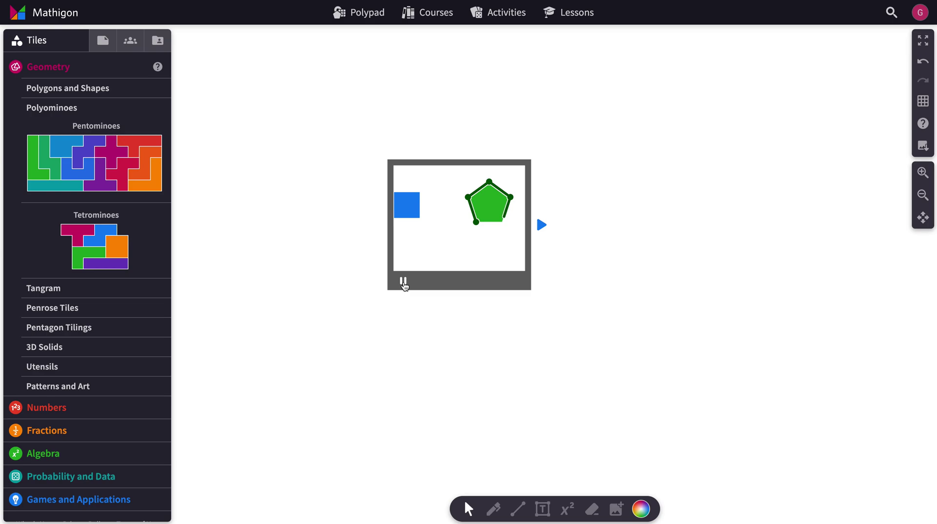
{"action": "left_click", "coordinate": [404, 282]}
Step: Give the green pentagon its own tempo of 4 and preview its sound
{"action": "left_click", "coordinate": [489, 212]}
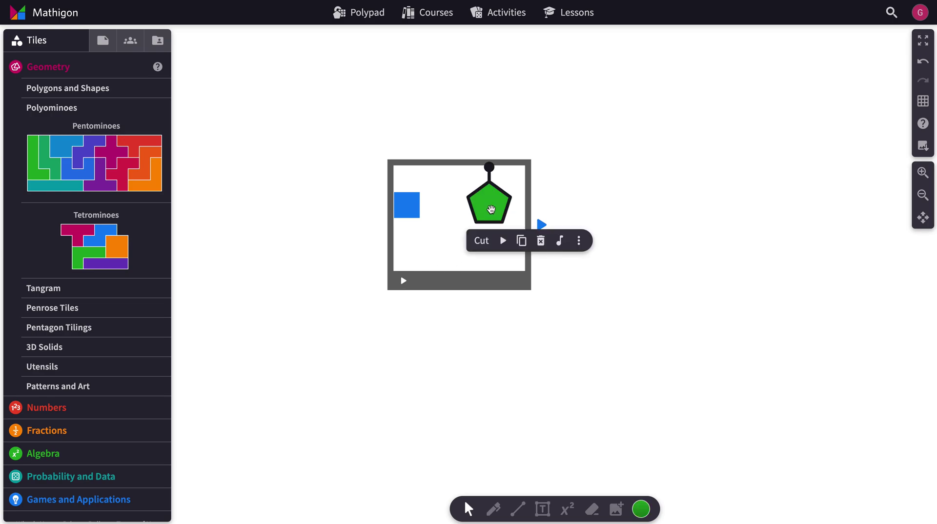
{"action": "left_click", "coordinate": [561, 241]}
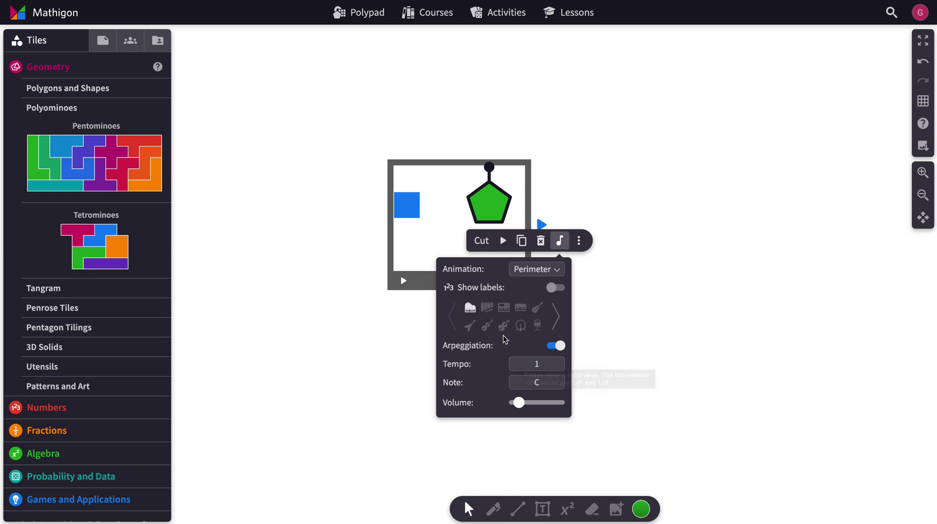
{"action": "double_click", "coordinate": [530, 363]}
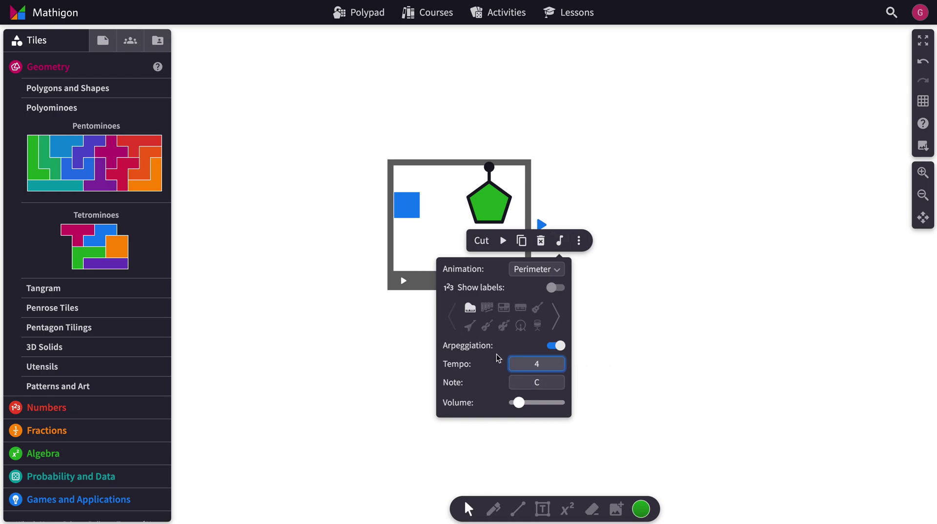
{"action": "type", "text": "4"}
{"action": "left_click", "coordinate": [614, 306]}
{"action": "left_click", "coordinate": [497, 220]}
{"action": "left_click", "coordinate": [503, 240]}
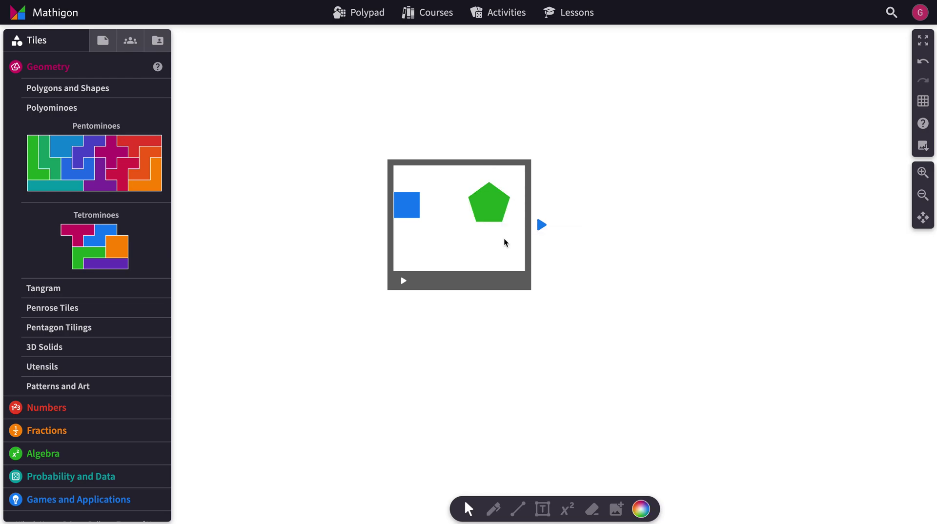
Step: Review the square's and song tile's sound settings, then play the whole song
{"action": "left_click", "coordinate": [407, 204]}
{"action": "left_click", "coordinate": [486, 236]}
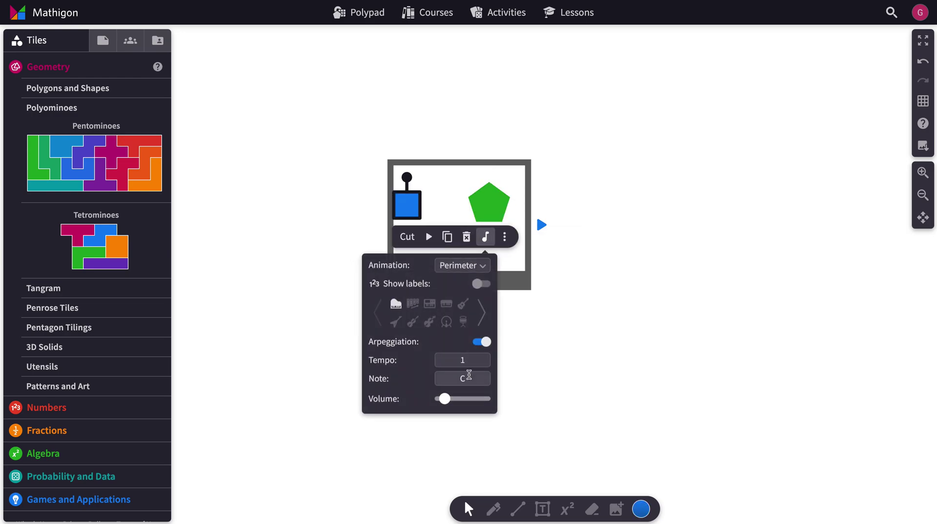
{"action": "left_click", "coordinate": [512, 299]}
{"action": "left_click", "coordinate": [497, 280]}
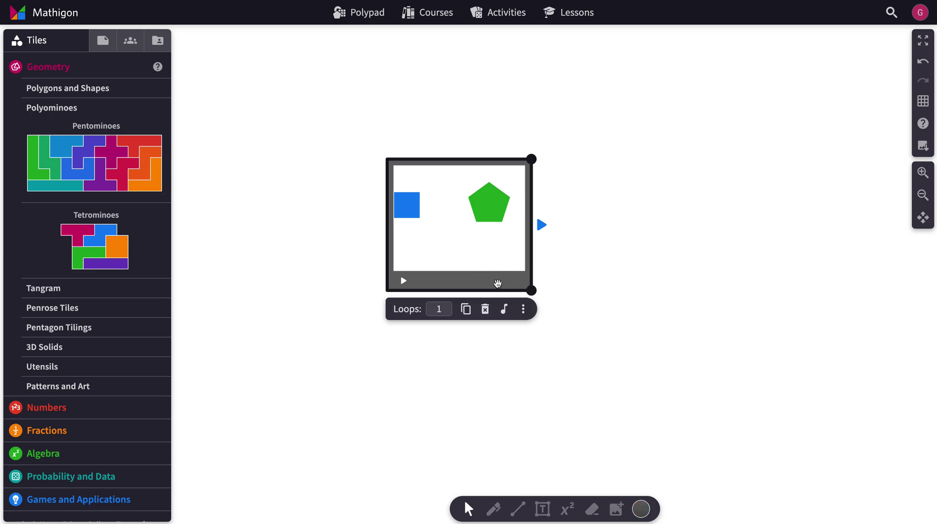
{"action": "left_click", "coordinate": [504, 309]}
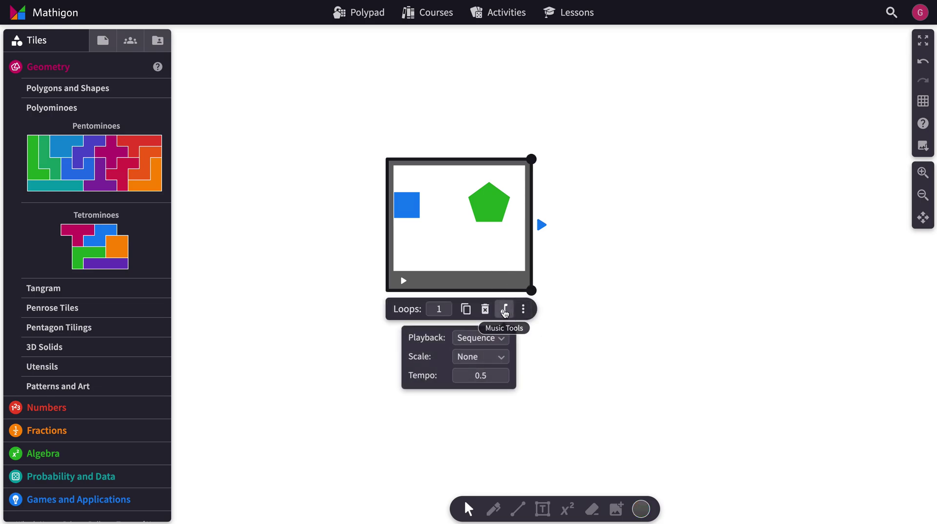
{"action": "left_click", "coordinate": [584, 299]}
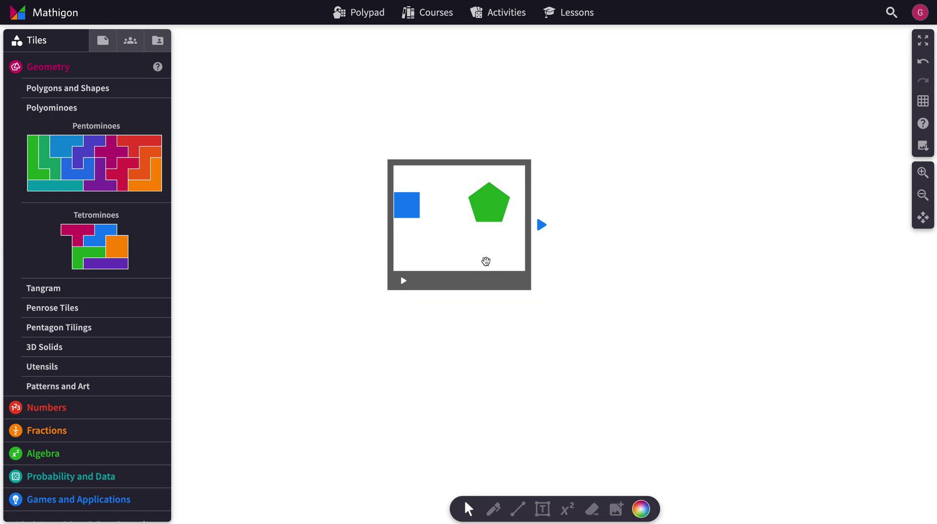
{"action": "left_click", "coordinate": [404, 282]}
{"action": "left_click", "coordinate": [492, 210]}
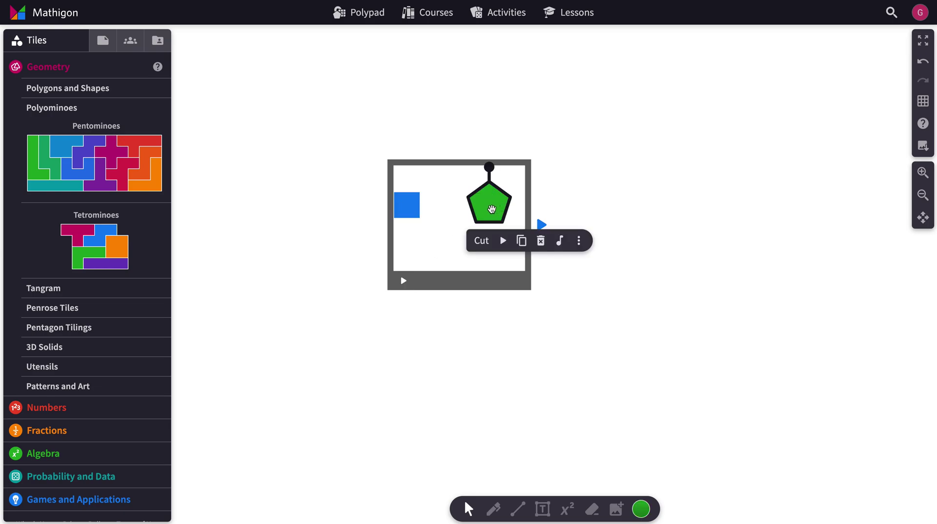
{"action": "left_click", "coordinate": [412, 205]}
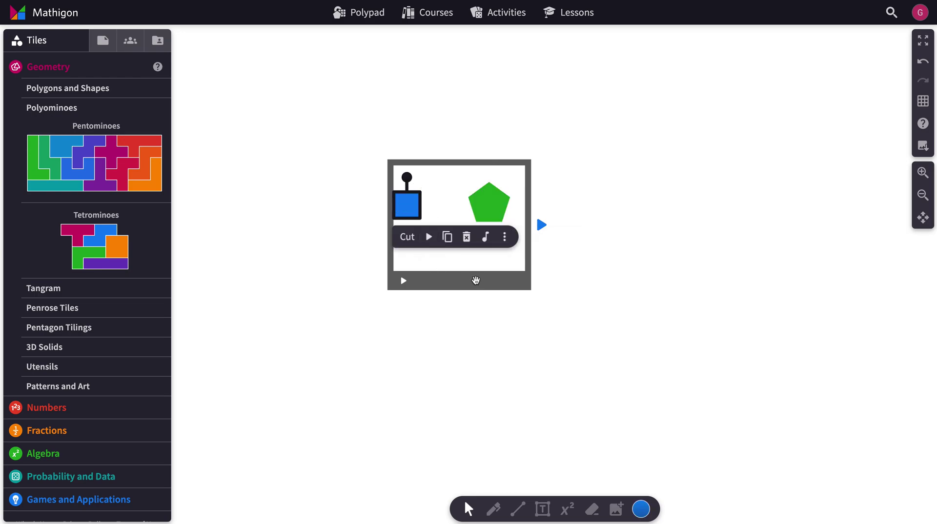
{"action": "left_click", "coordinate": [490, 200]}
{"action": "left_click", "coordinate": [463, 293]}
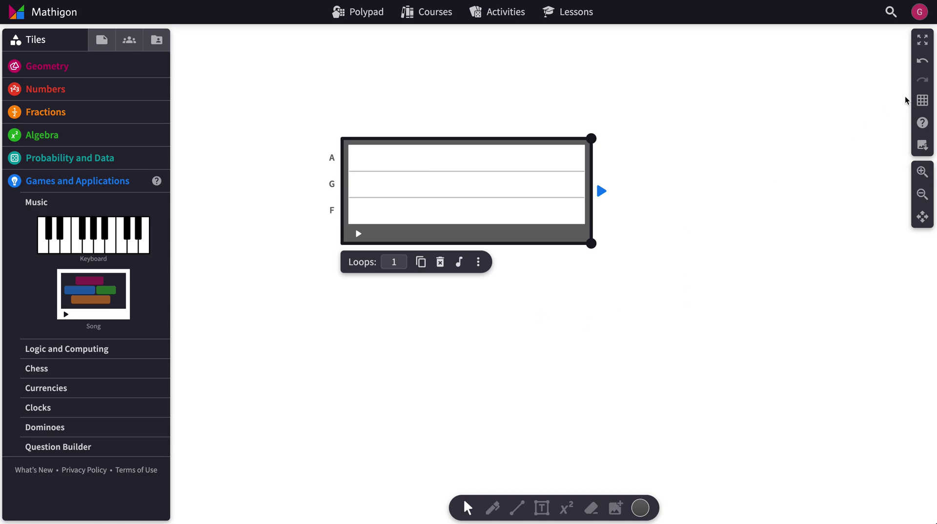
Step: Apply a square grid background to the canvas and nudge the song tile slightly left
{"action": "left_click", "coordinate": [922, 101]}
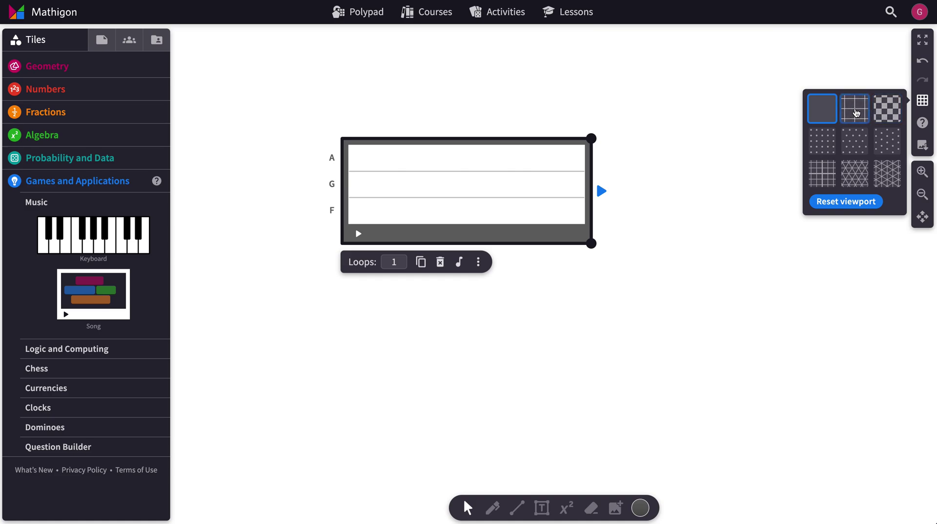
{"action": "left_click", "coordinate": [856, 113]}
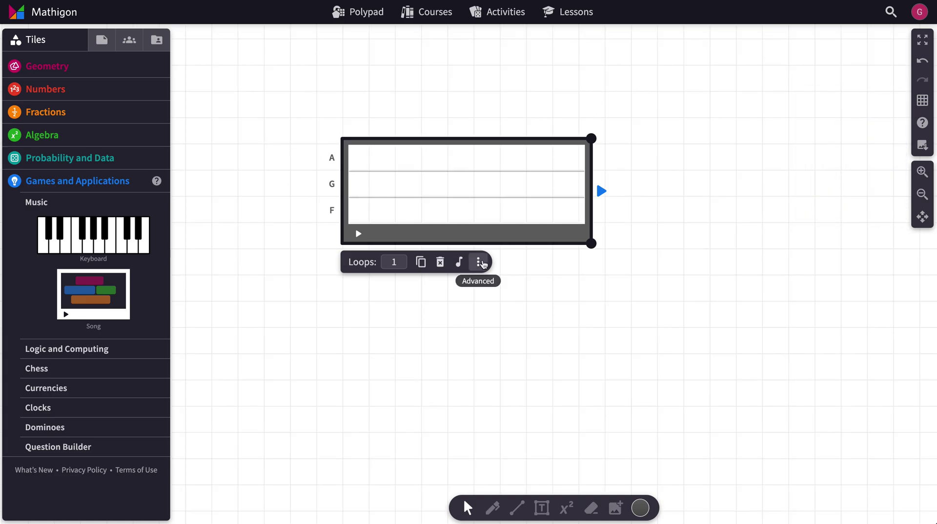
{"action": "left_click_drag", "start_coordinate": [491, 233], "coordinate": [486, 231]}
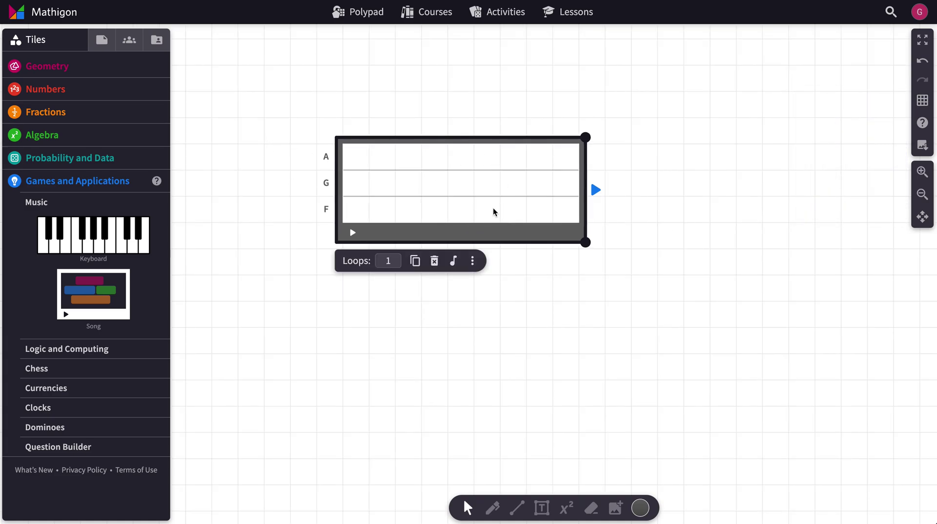
{"action": "left_click", "coordinate": [58, 66]}
Step: Place a blue square in the F row and switch to the finer subdivided grid
{"action": "left_click_drag", "start_coordinate": [93, 122], "coordinate": [543, 211]}
{"action": "left_click", "coordinate": [922, 100]}
{"action": "left_click", "coordinate": [824, 173]}
Step: Copy a square into the G row's last column, then play the square melody
{"action": "left_click_drag", "start_coordinate": [537, 204], "coordinate": [556, 184]}
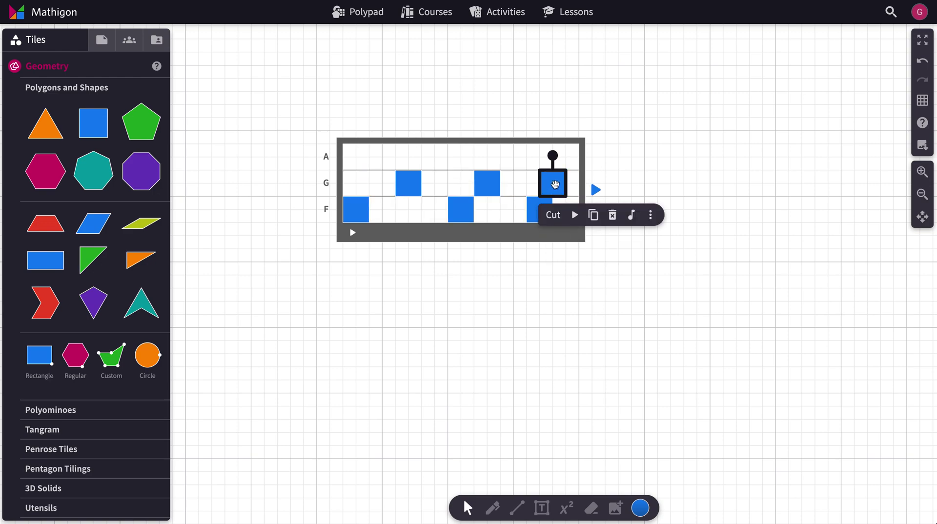
{"action": "left_click", "coordinate": [471, 260]}
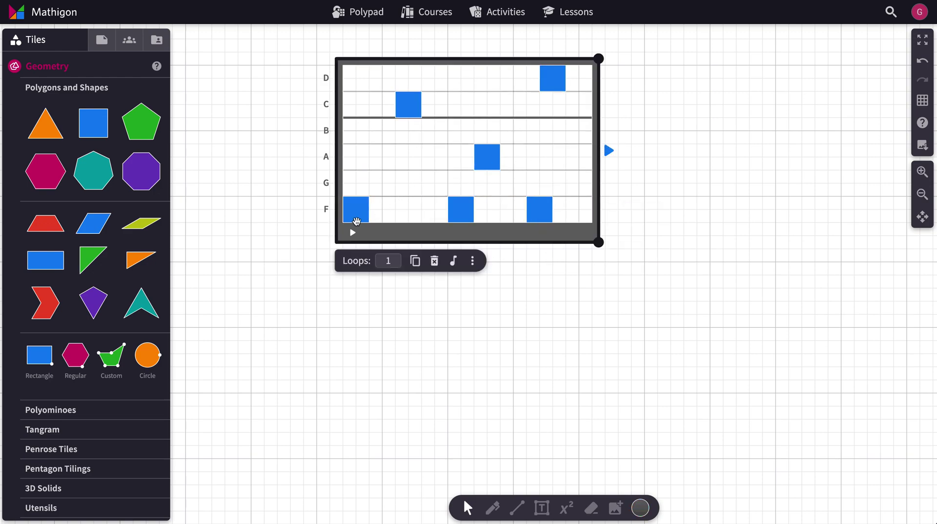
{"action": "left_click", "coordinate": [352, 233]}
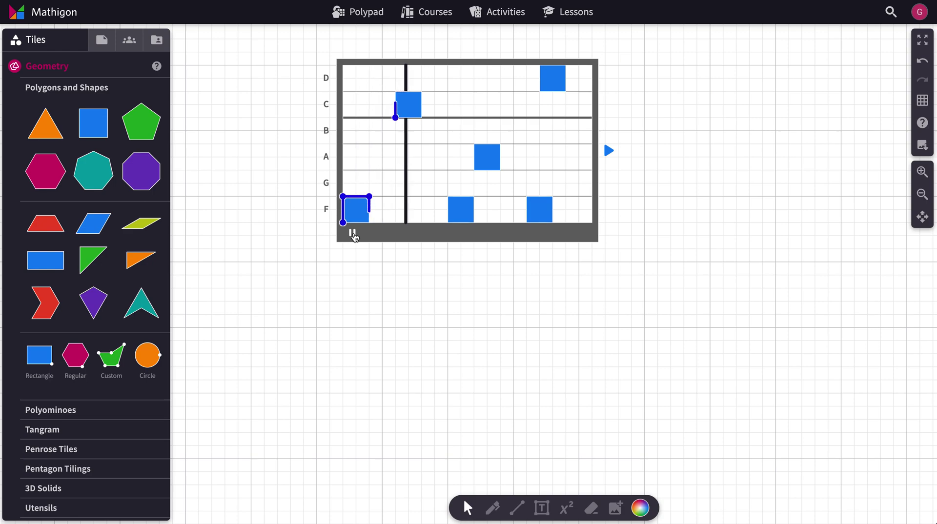